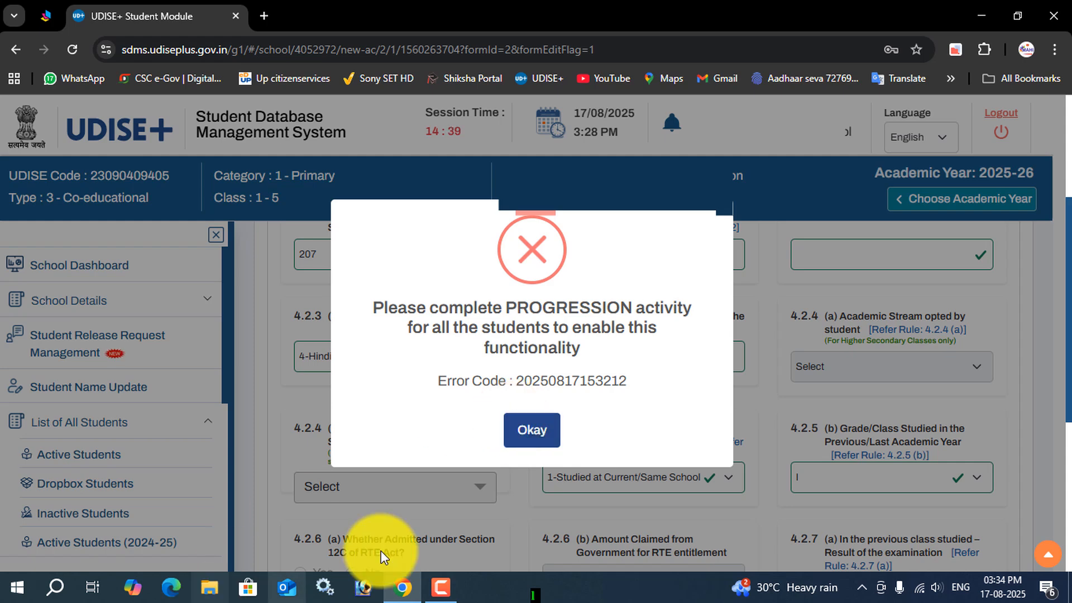
Step: Read the error dialog's message and error code, and dismiss the dialog to return to the enrolment form
click(454, 593)
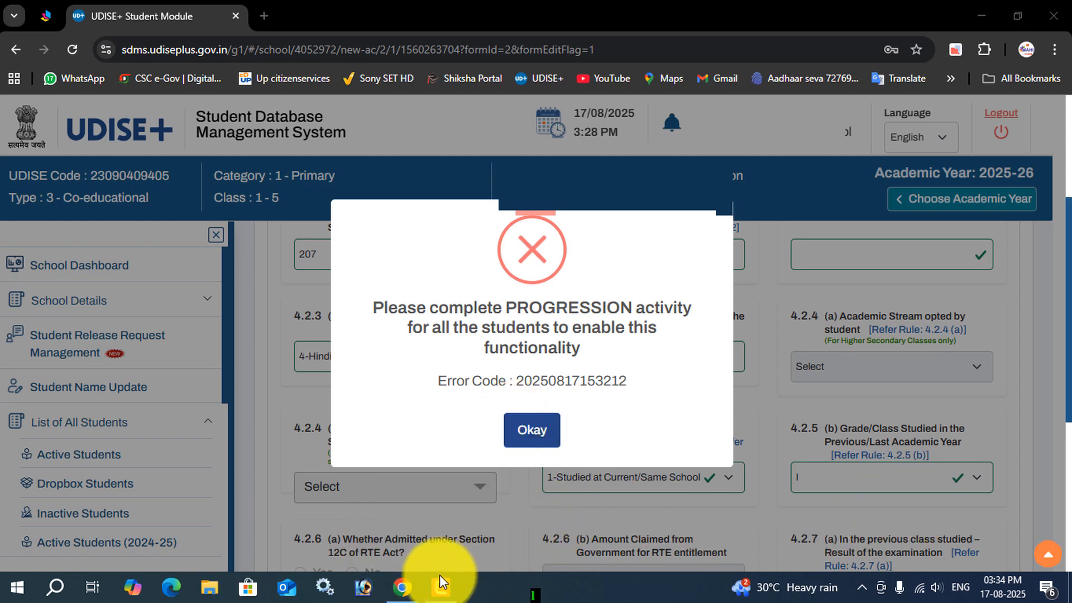
mouse_move(441, 585)
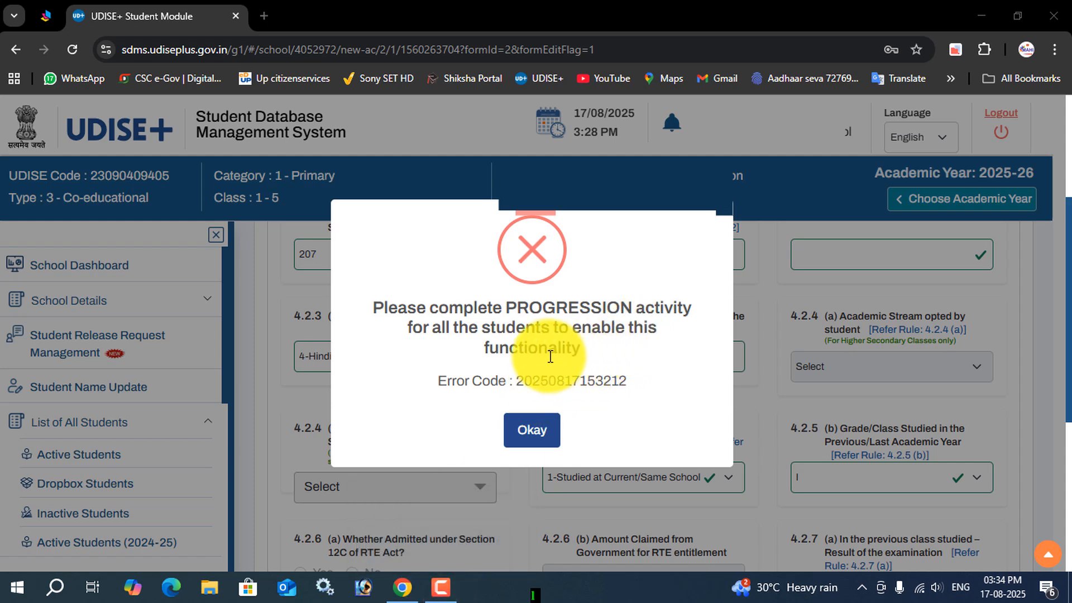
drag(373, 308, 670, 394)
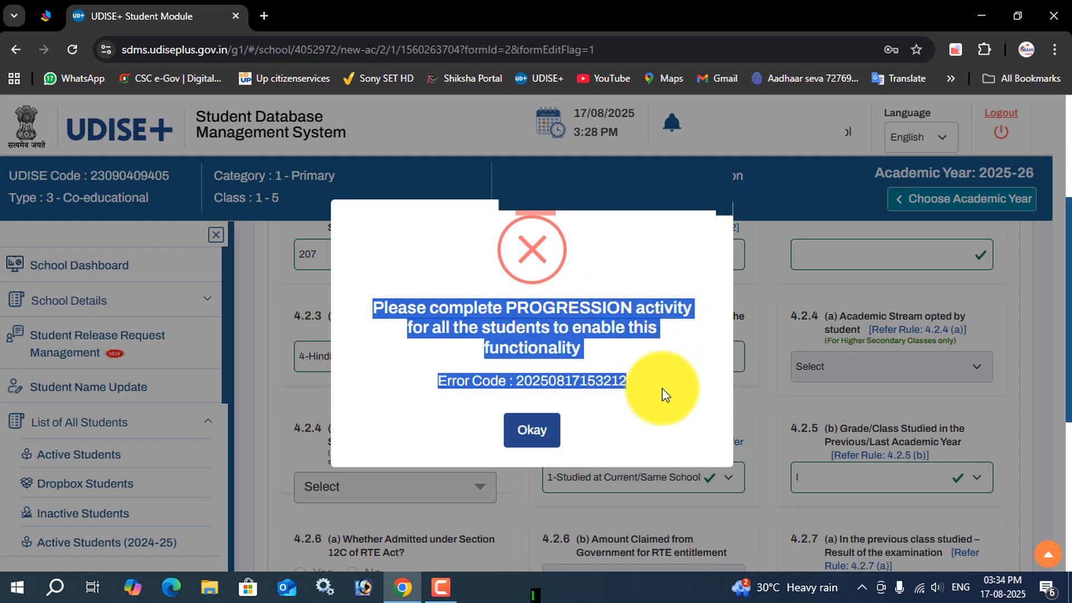
click(421, 342)
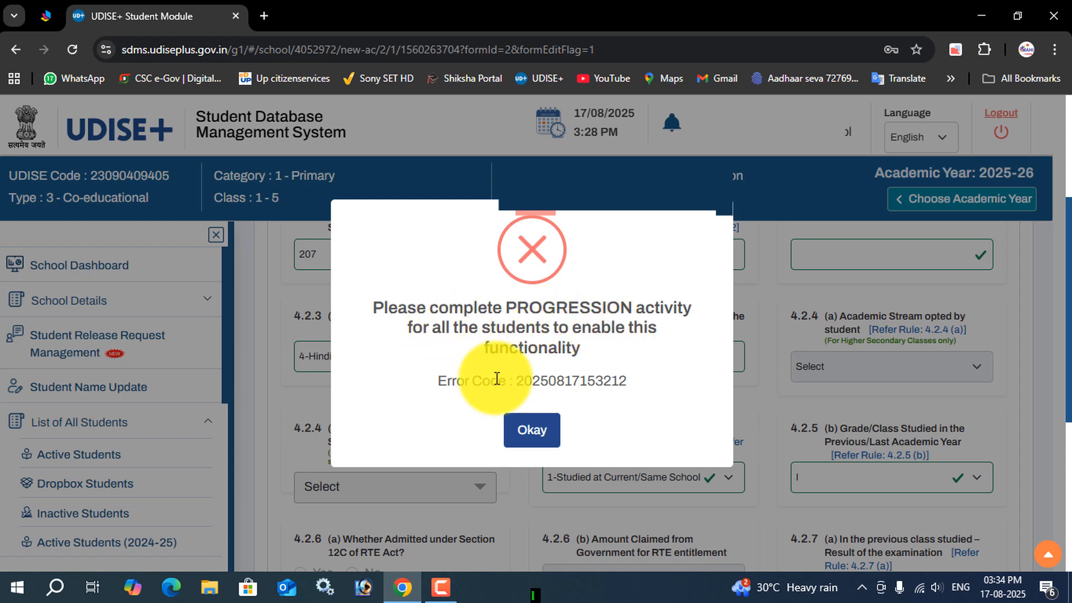
drag(437, 380, 618, 445)
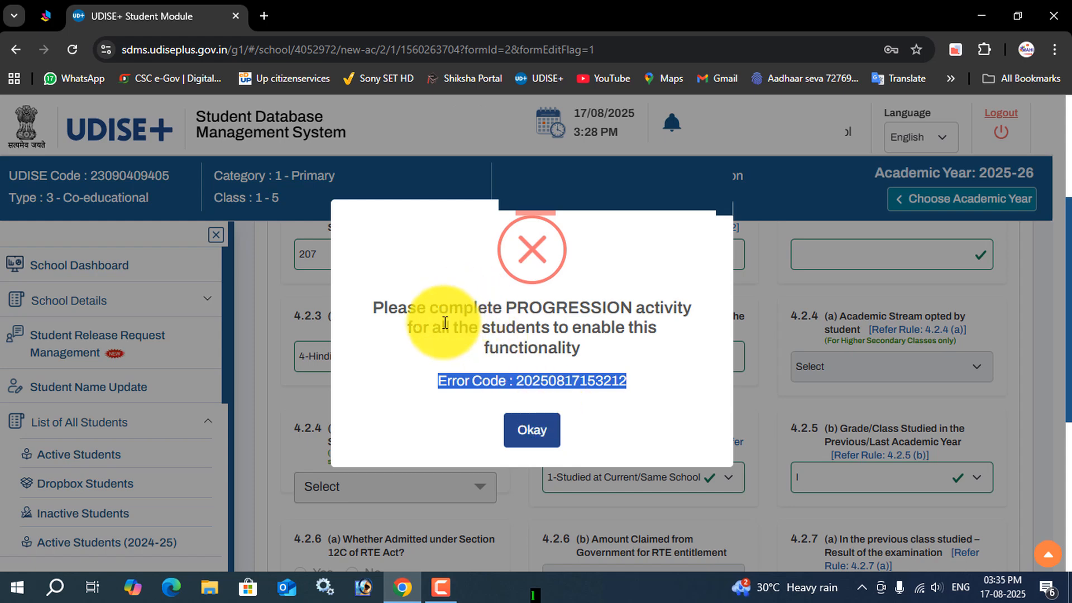
click(389, 308)
triple_click(389, 308)
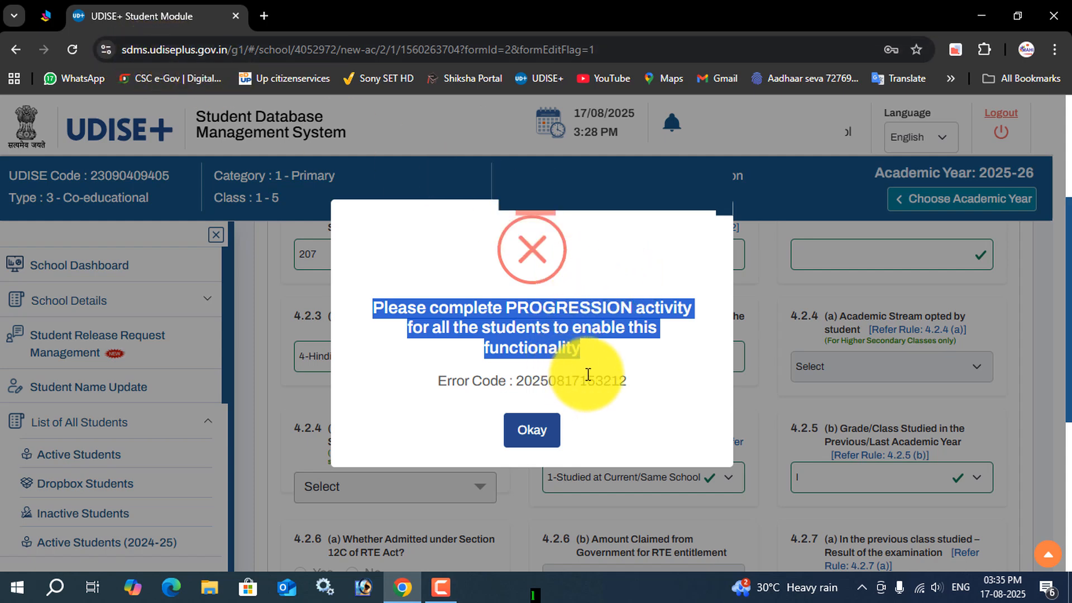
click(533, 439)
scroll(537, 443, down, 5)
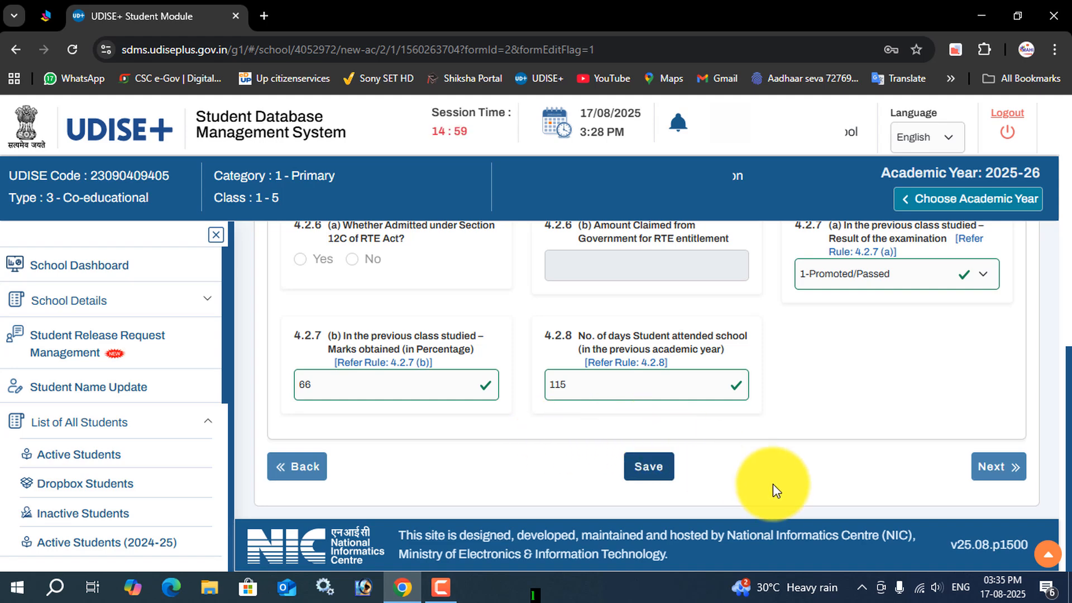
click(442, 588)
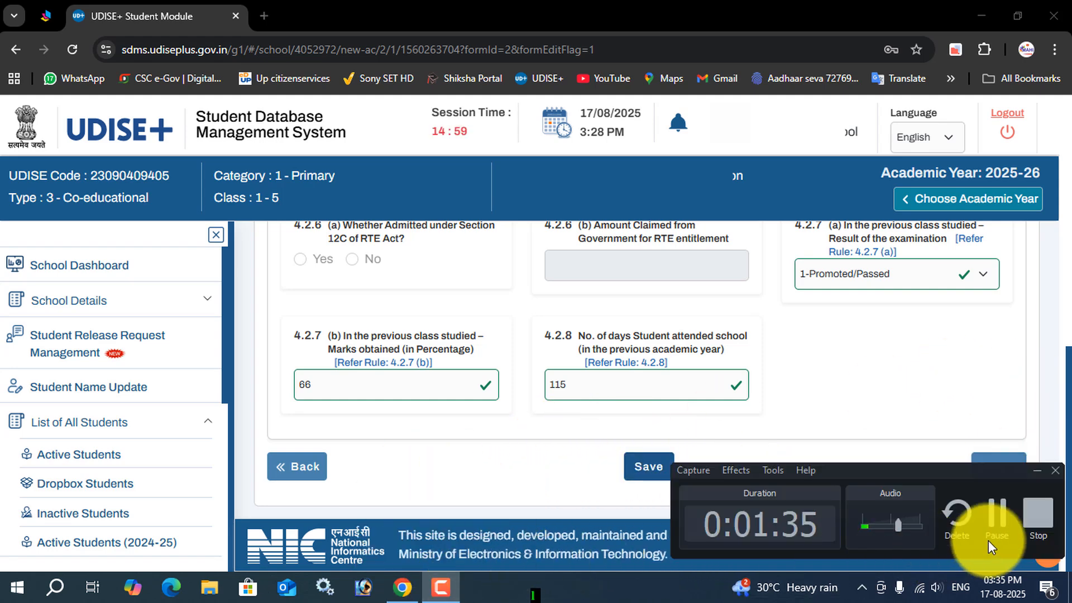
click(1004, 520)
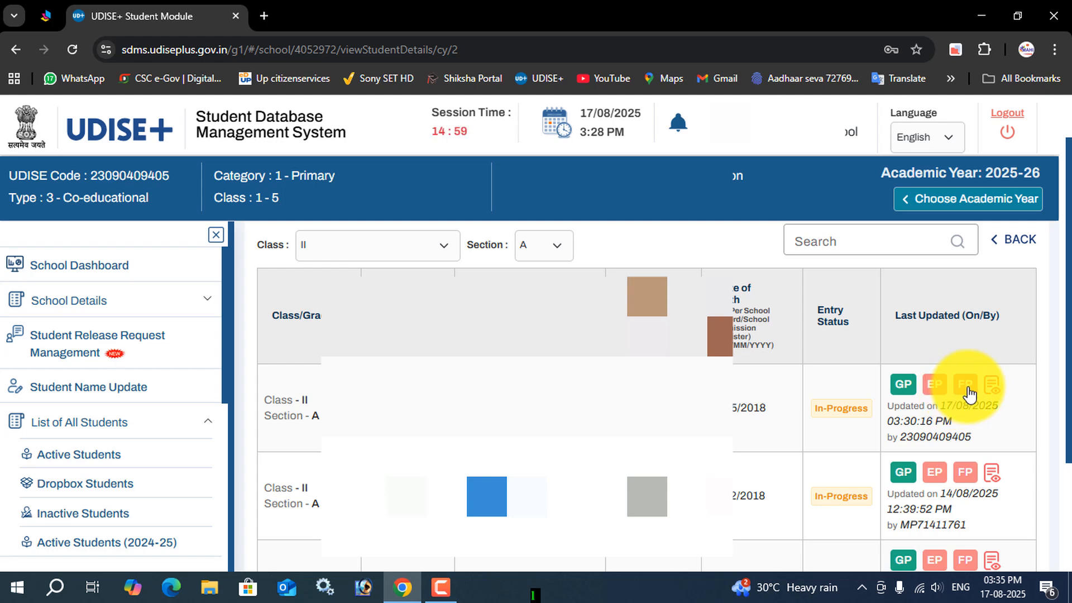
Step: Open the EP form of the first Class II Section A student and try to save it
click(935, 390)
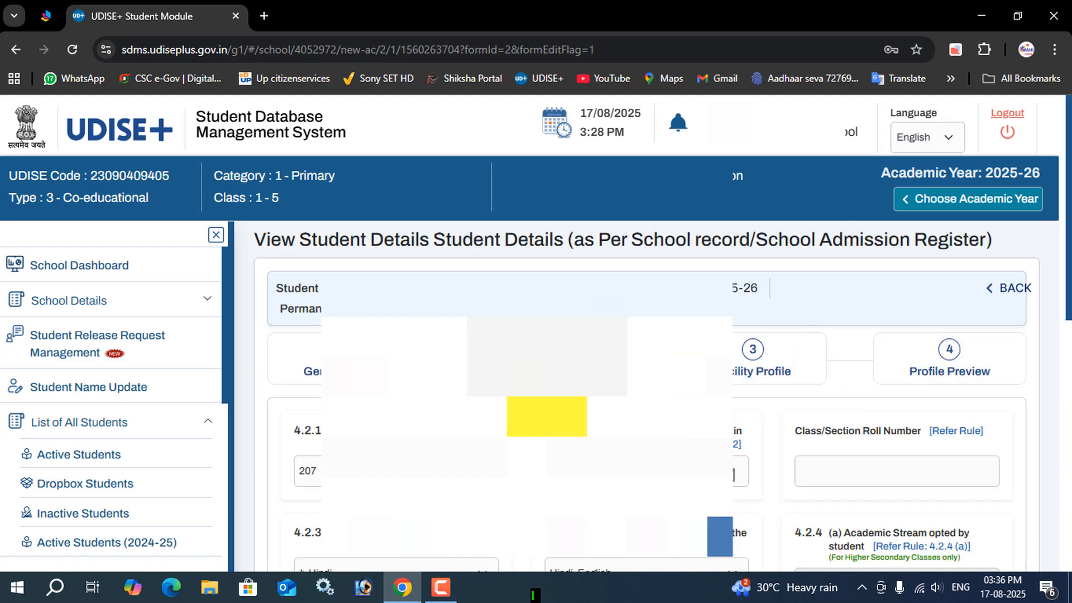
scroll(667, 414, down, 1)
scroll(670, 425, up, 1)
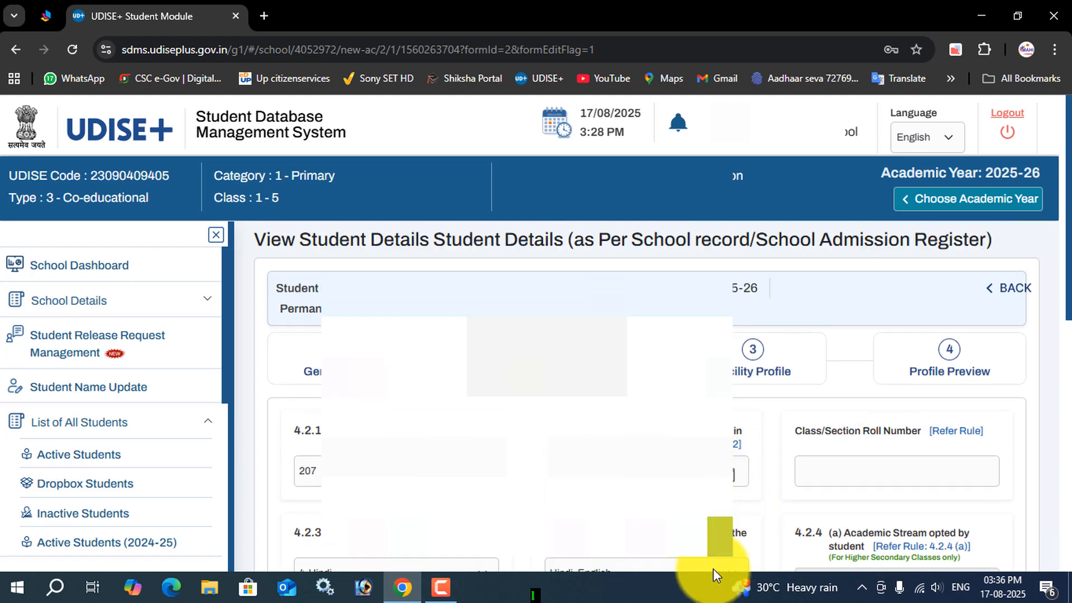
click(441, 586)
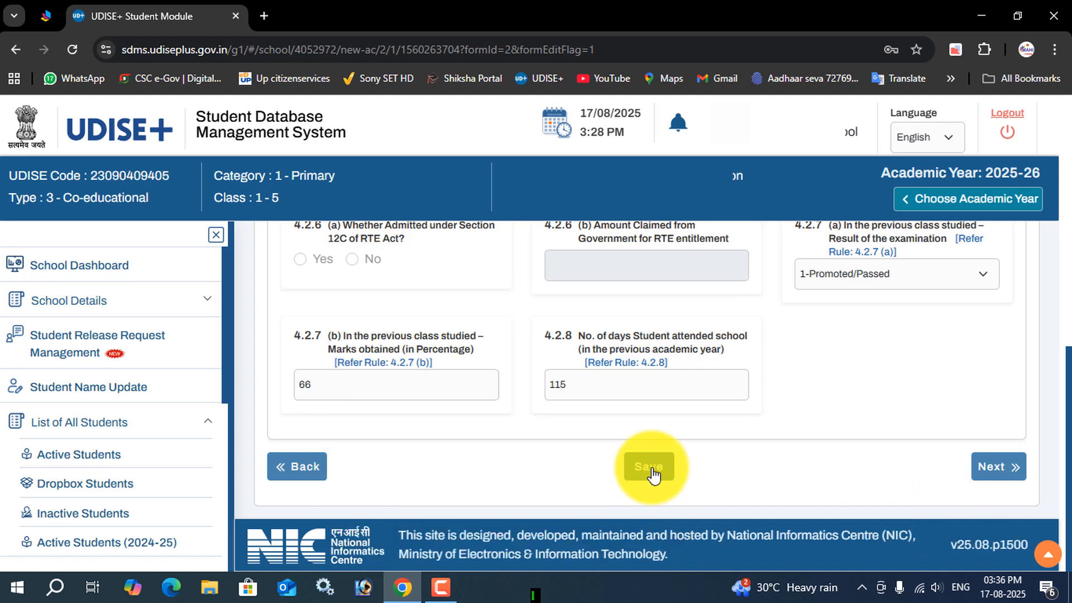
click(651, 468)
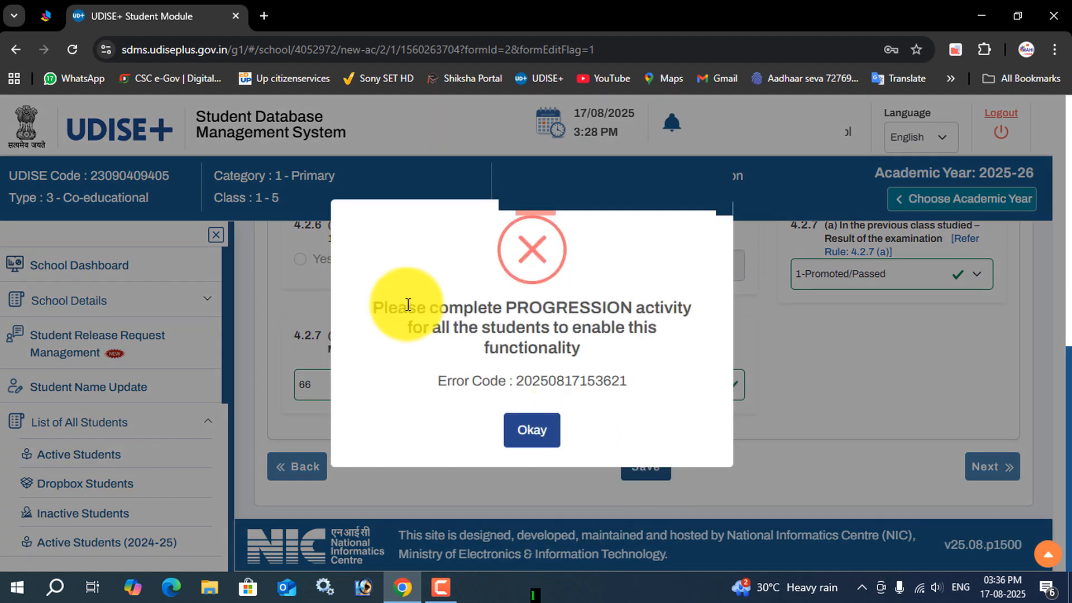
drag(441, 383, 634, 386)
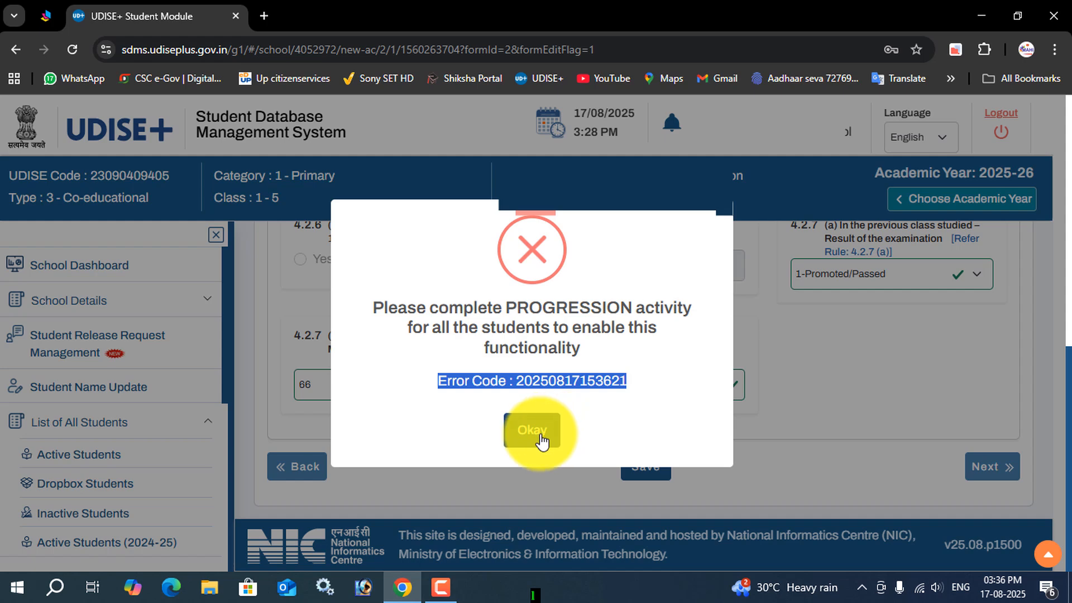
click(554, 424)
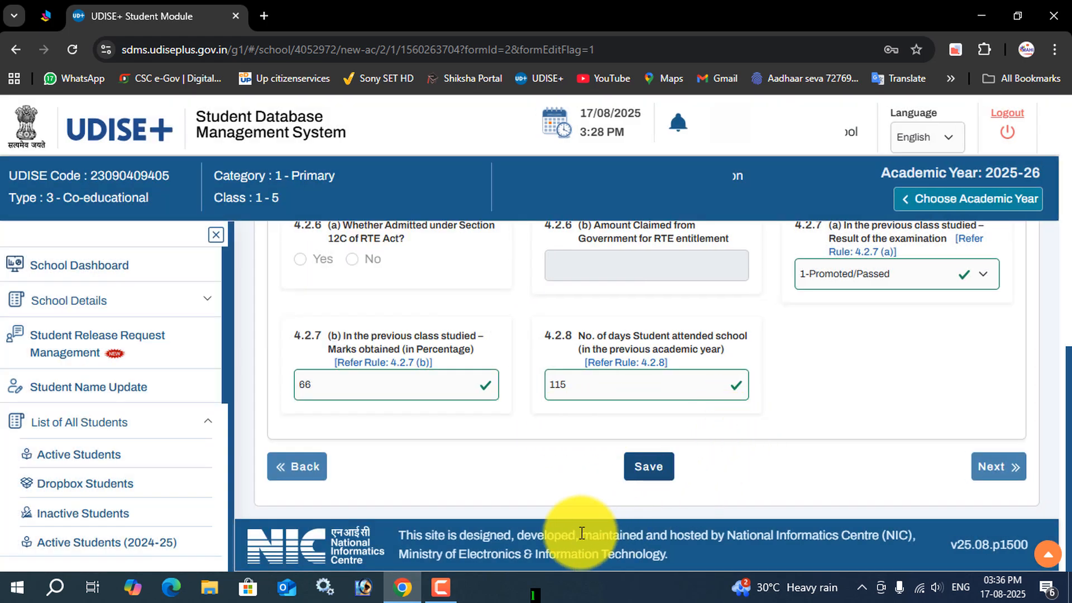
Step: Go to the Progression Activity under Student Movement and Progression and open Finalize Progression
mouse_move(442, 583)
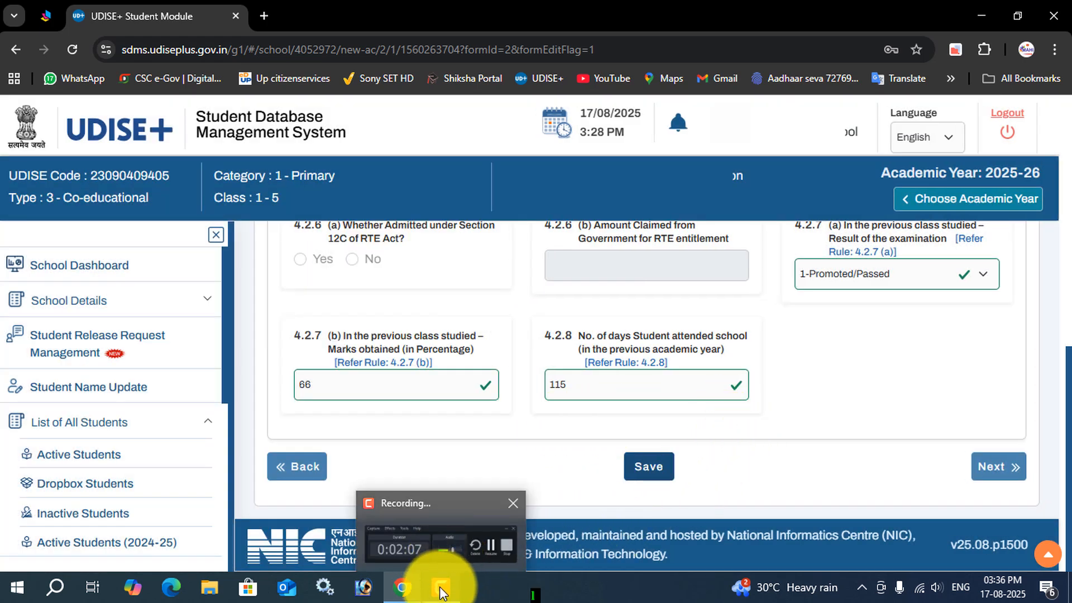
click(207, 428)
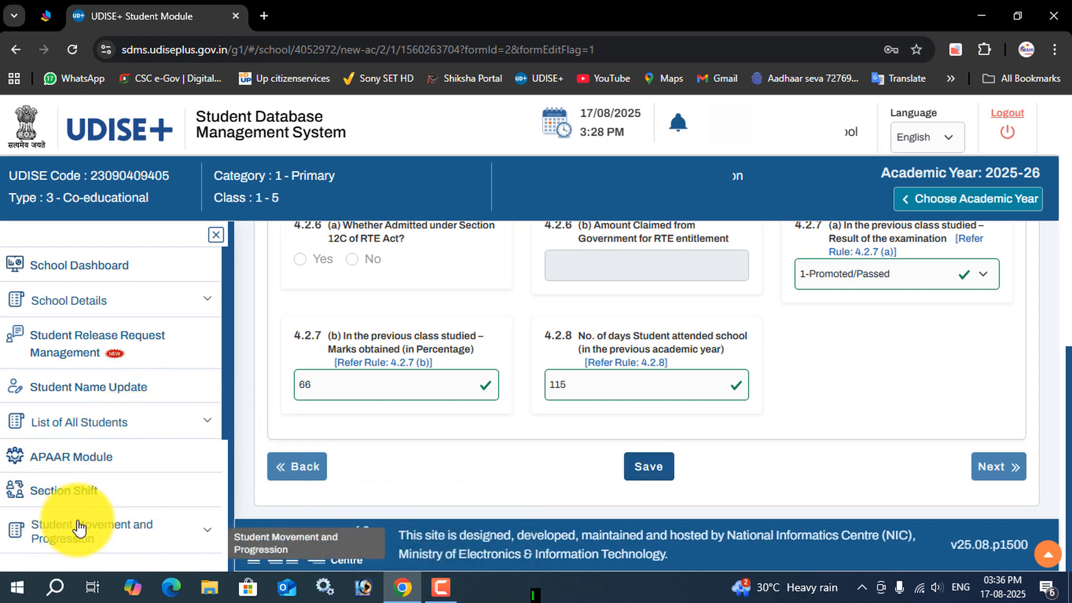
scroll(96, 497, down, 4)
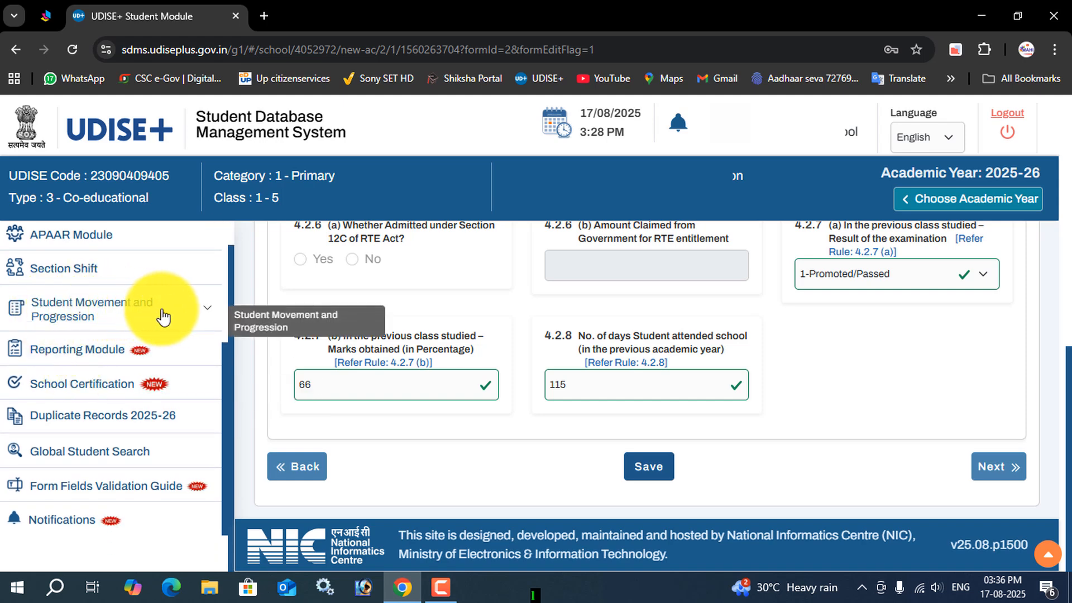
click(109, 311)
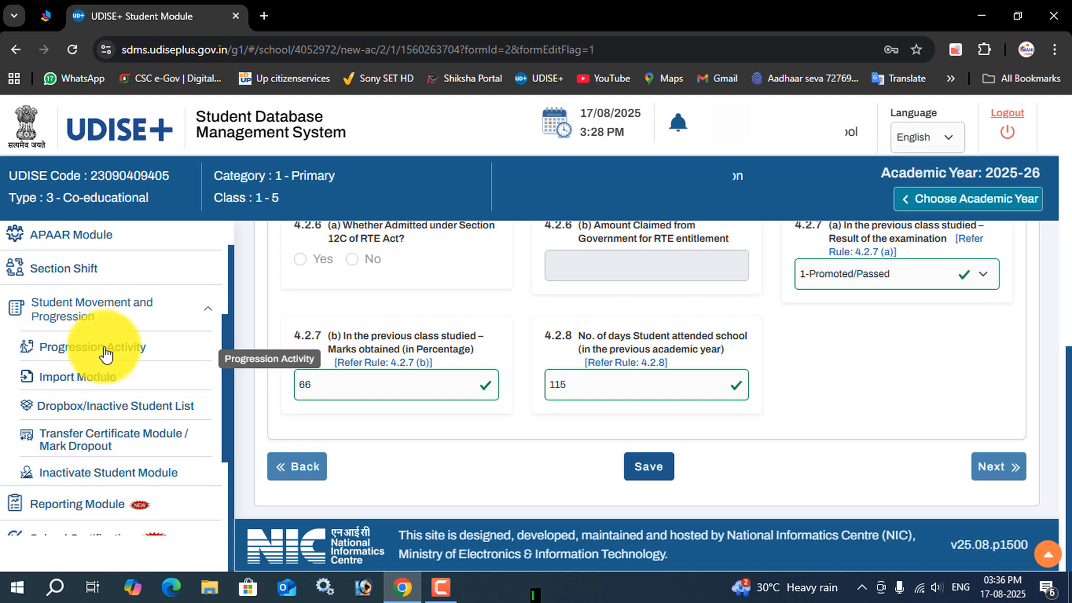
click(107, 354)
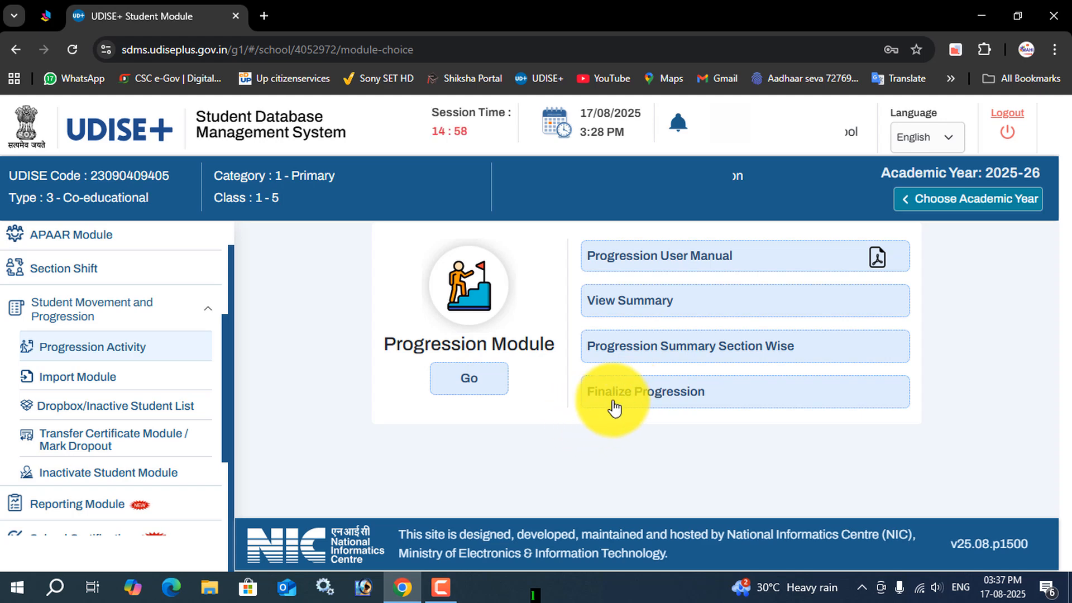
click(660, 396)
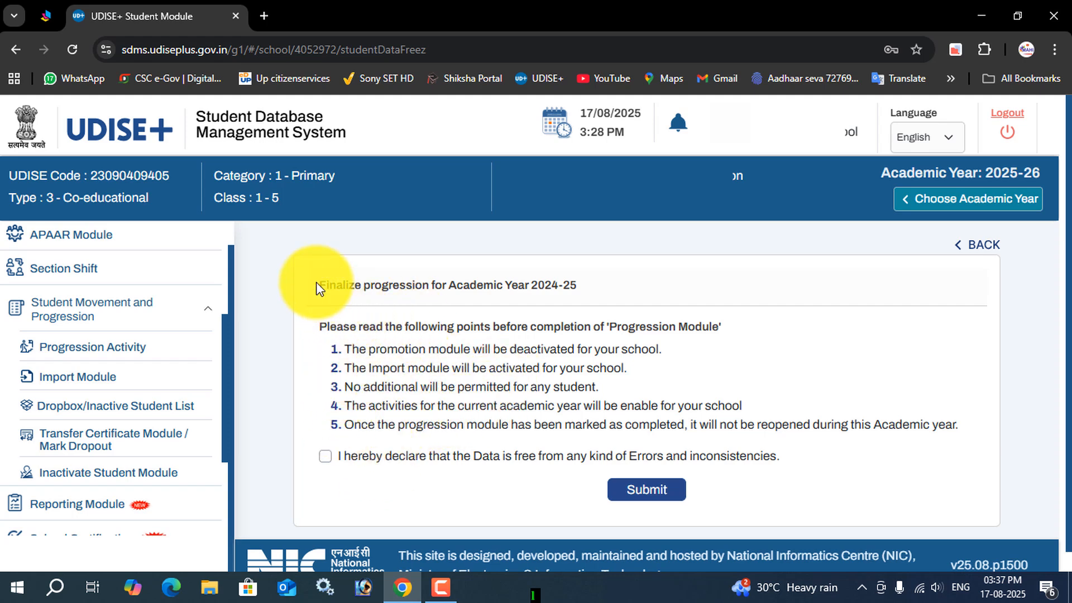
Step: Review the completion points, accept the error-free data declaration, and submit the progression finalization for Academic Year 2024-25
click(441, 586)
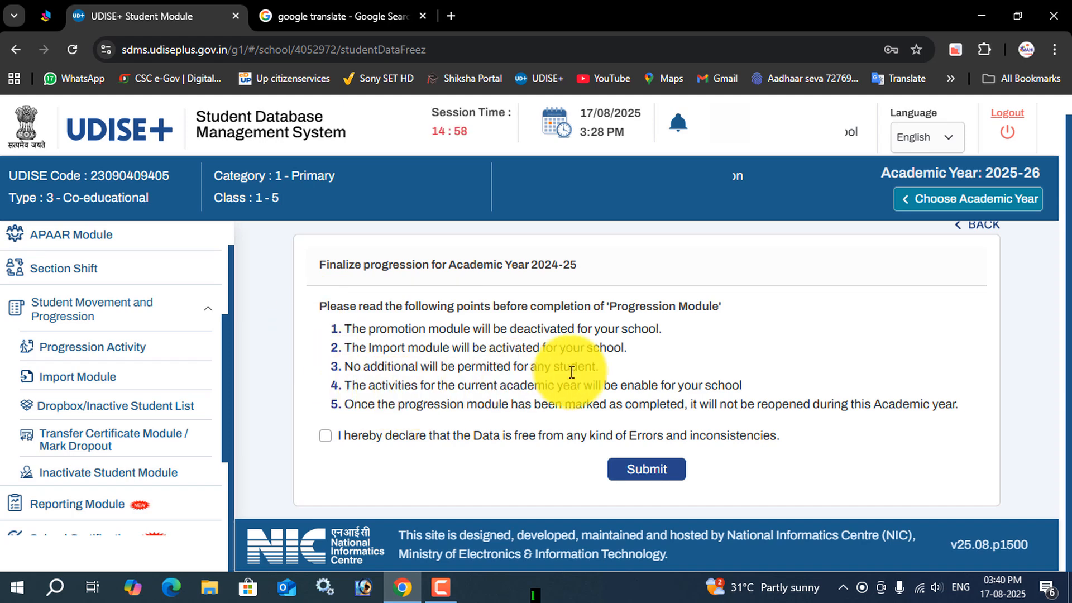
drag(748, 386, 604, 392)
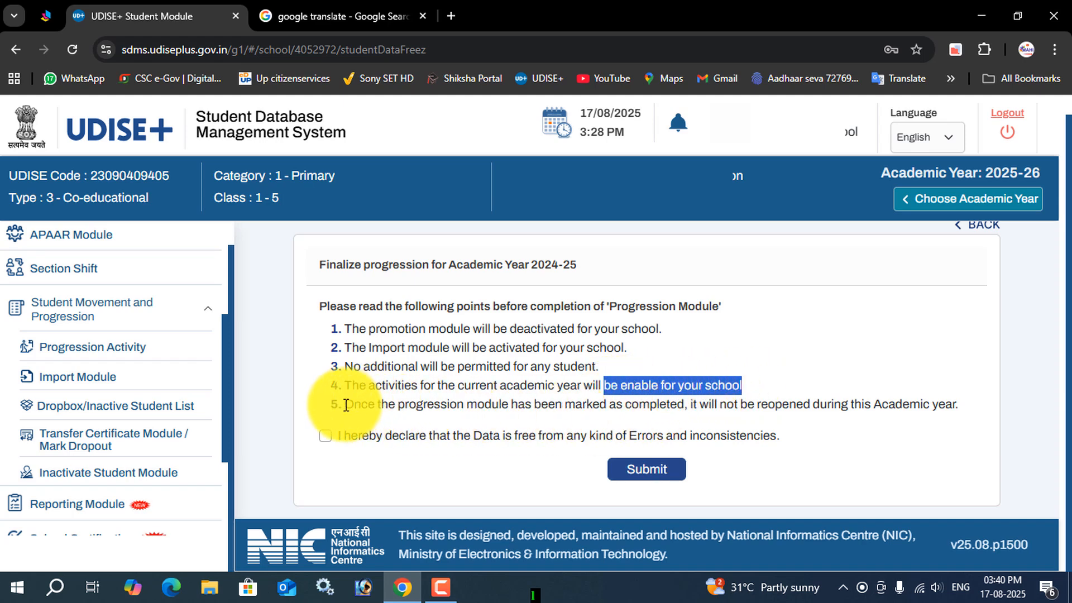
drag(346, 404, 661, 403)
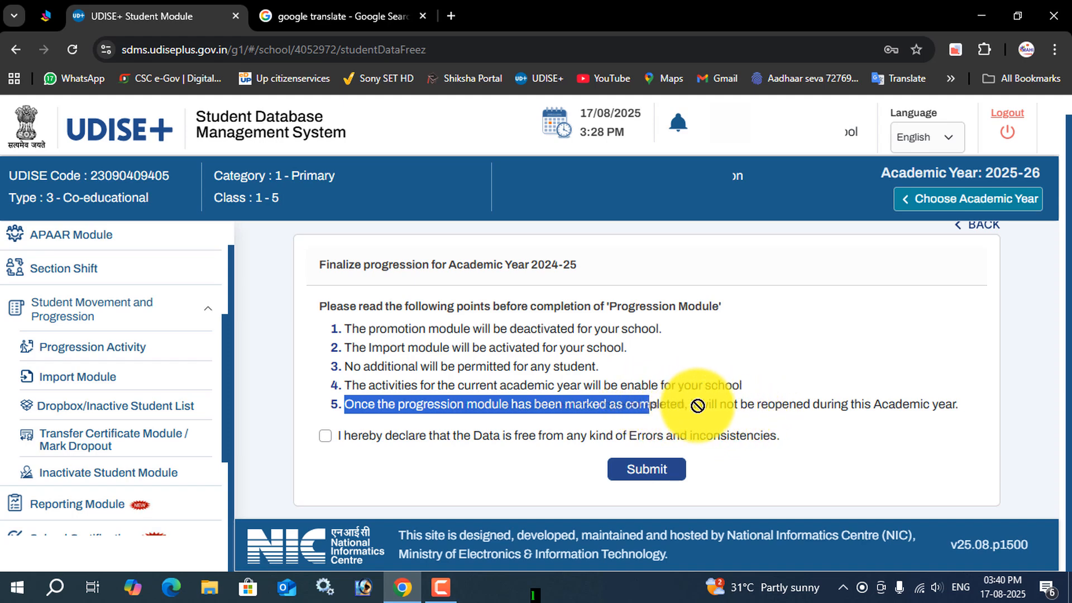
drag(657, 404, 956, 404)
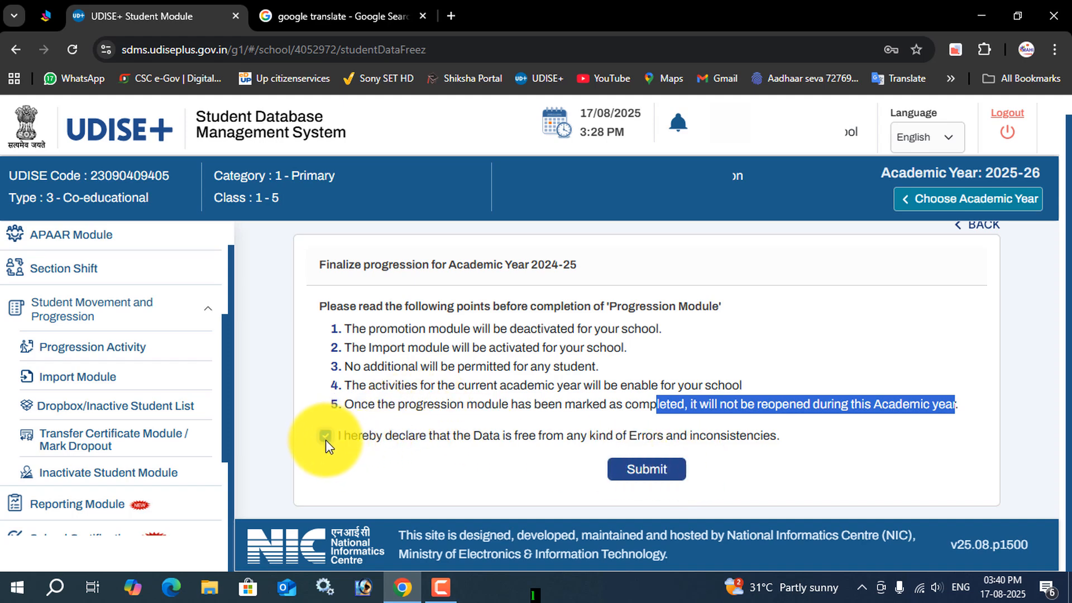
click(649, 474)
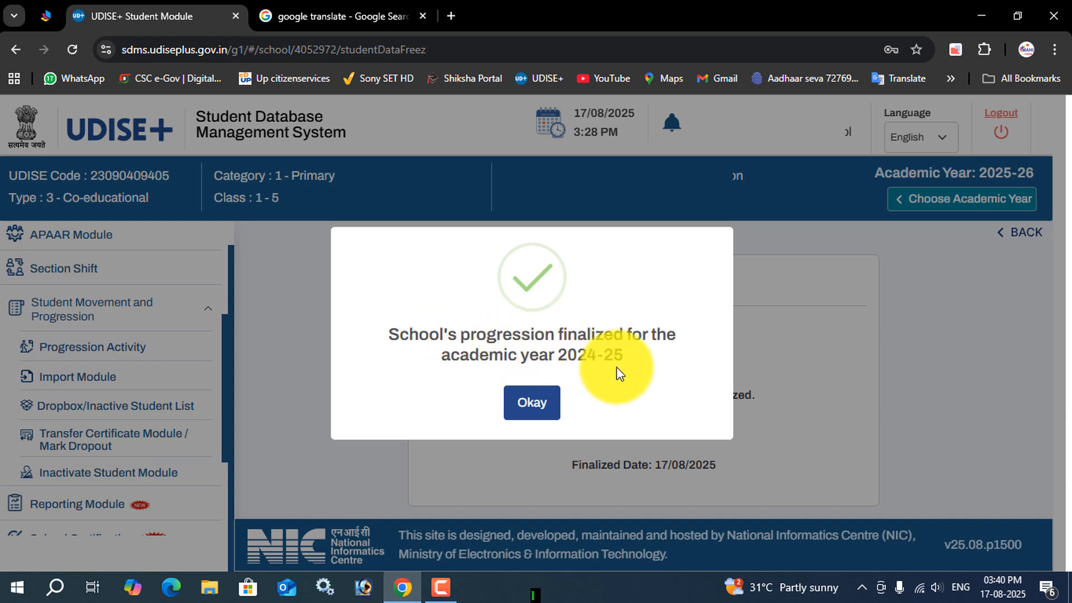
click(538, 403)
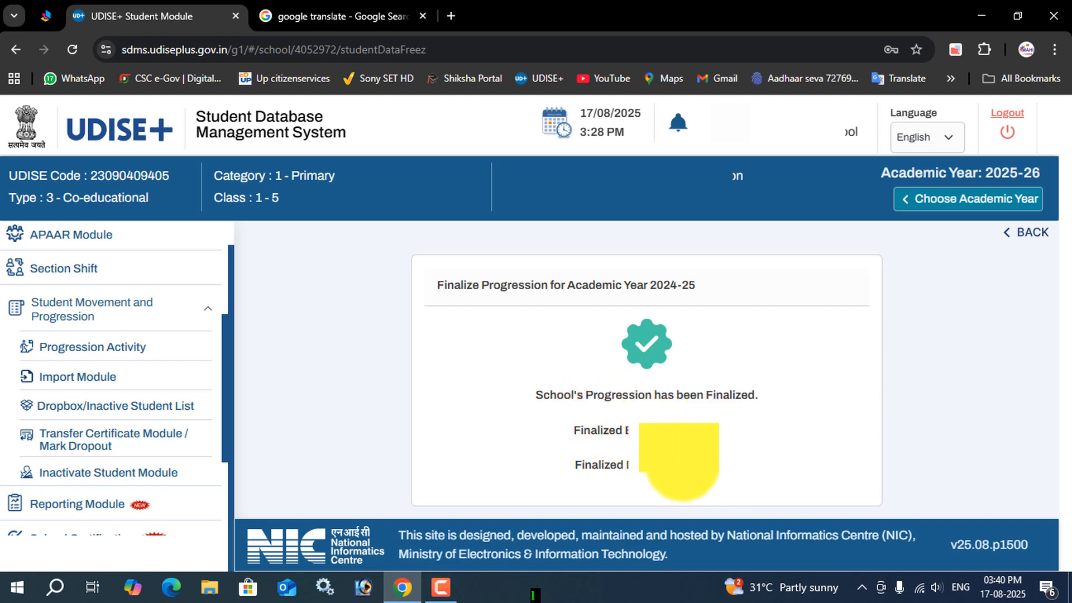
Step: Check the school's progression finalization status and the finalized details for Academic Year 2024-25
drag(640, 467, 710, 473)
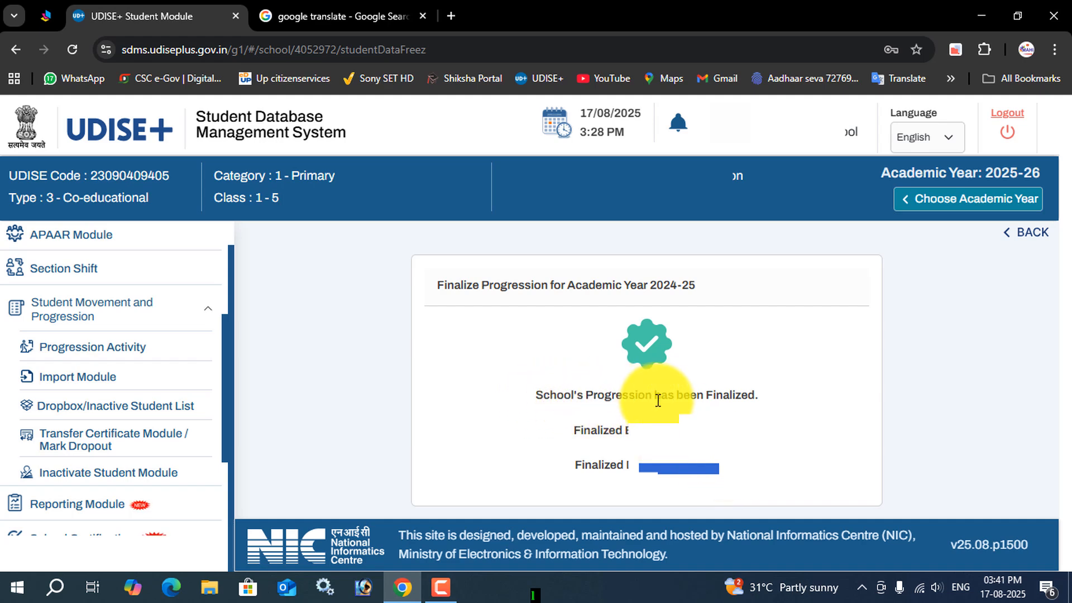
drag(758, 395, 537, 395)
click(659, 468)
drag(659, 468, 740, 464)
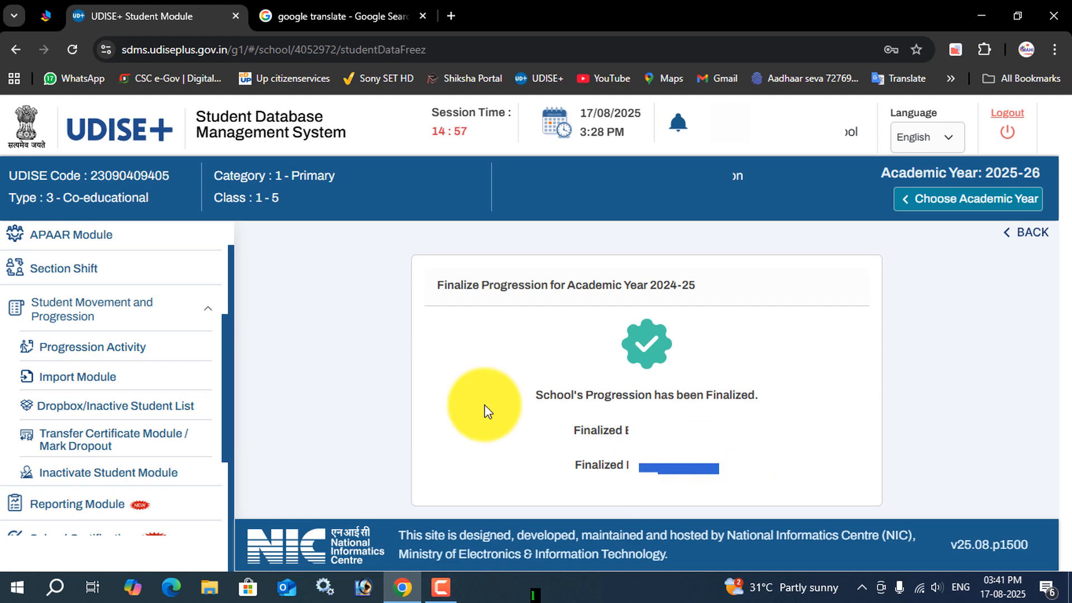
Step: From the School Dashboard, expand Class IV and open the student list of Section A for viewing and managing
scroll(134, 380, up, 1)
scroll(135, 385, up, 3)
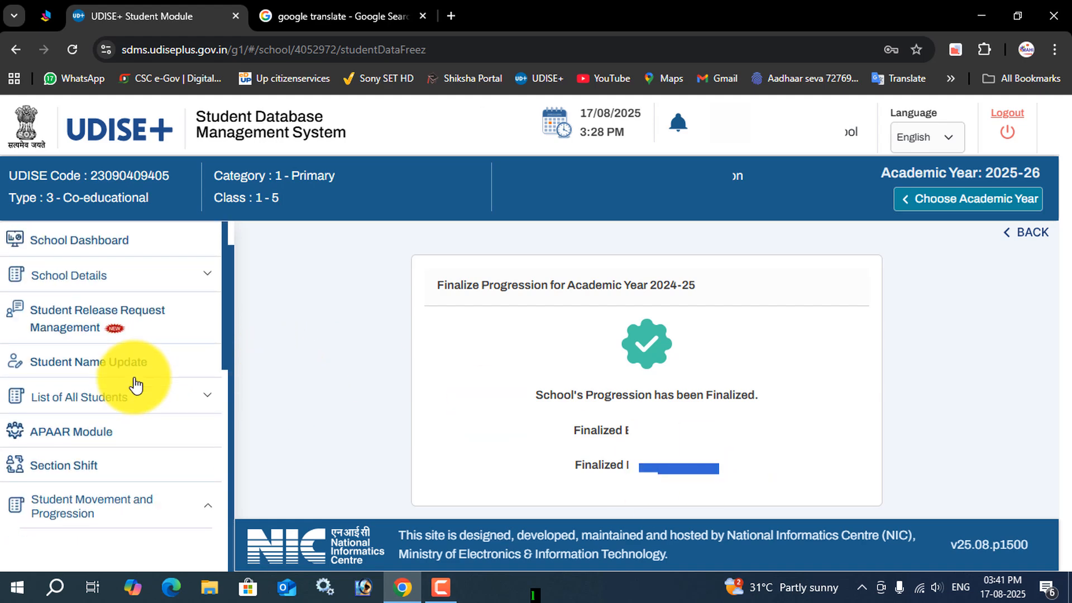
click(91, 244)
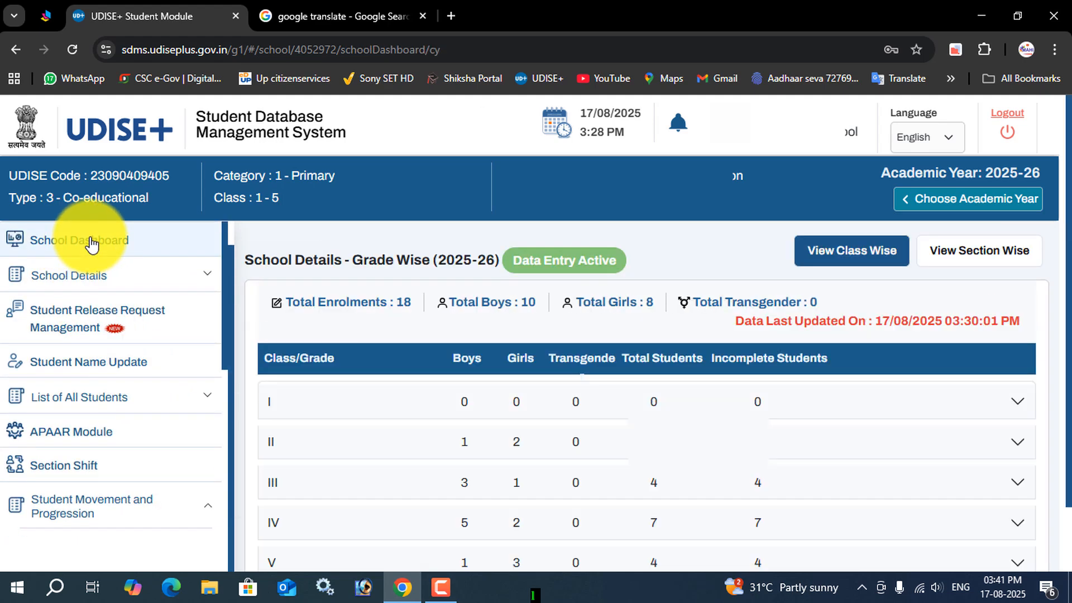
scroll(715, 427, down, 1)
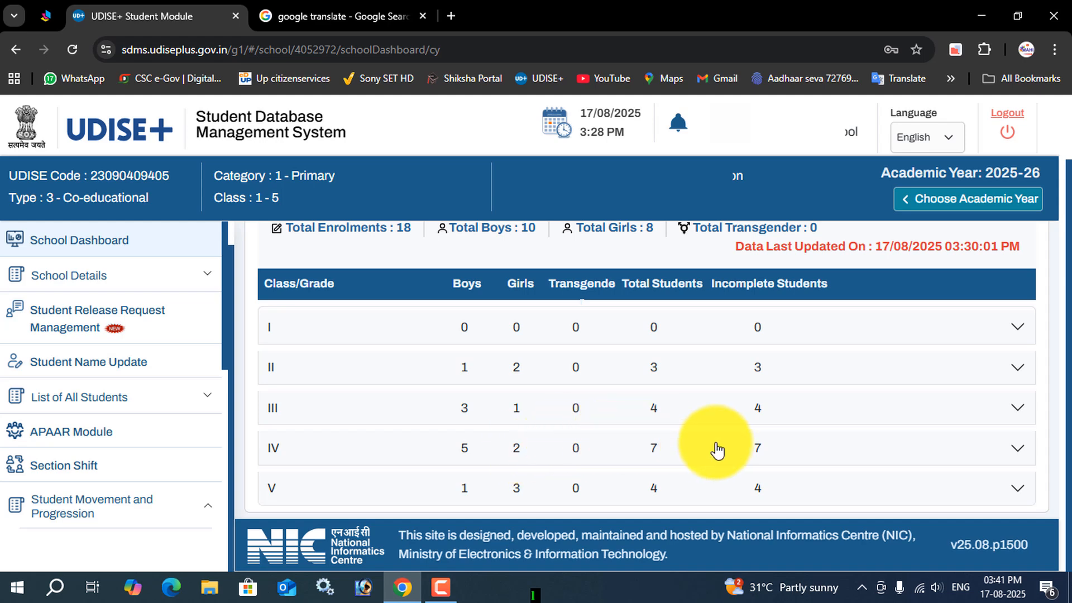
click(1017, 450)
scroll(810, 453, down, 1)
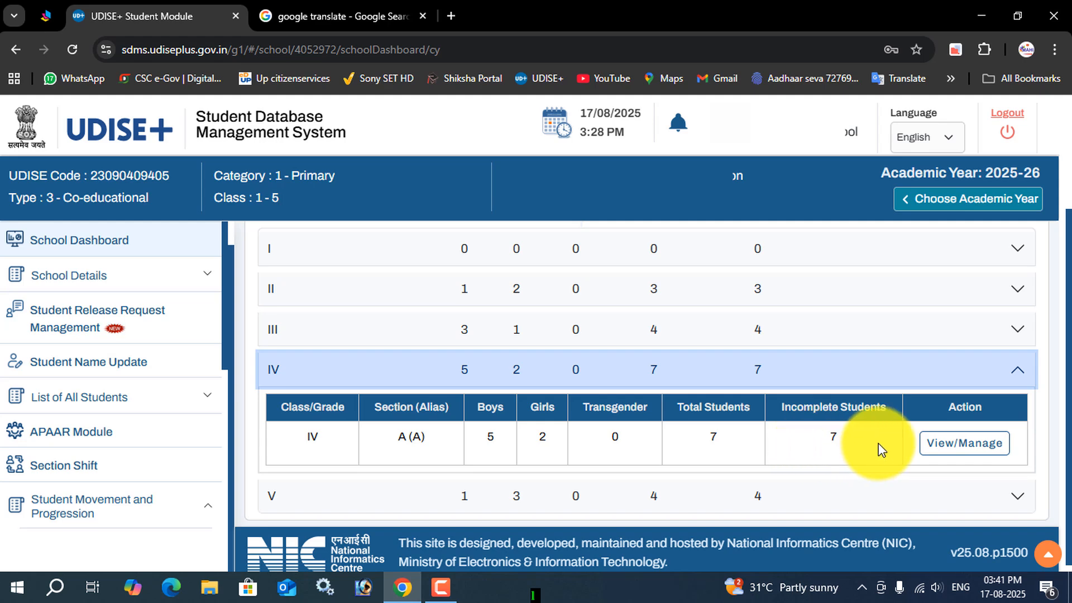
click(957, 447)
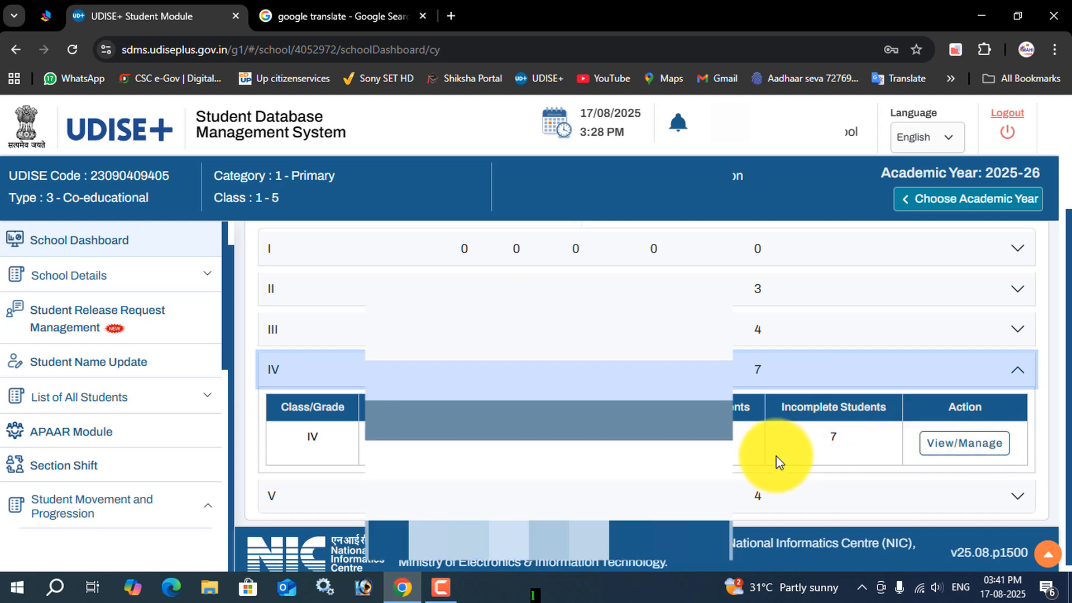
click(965, 445)
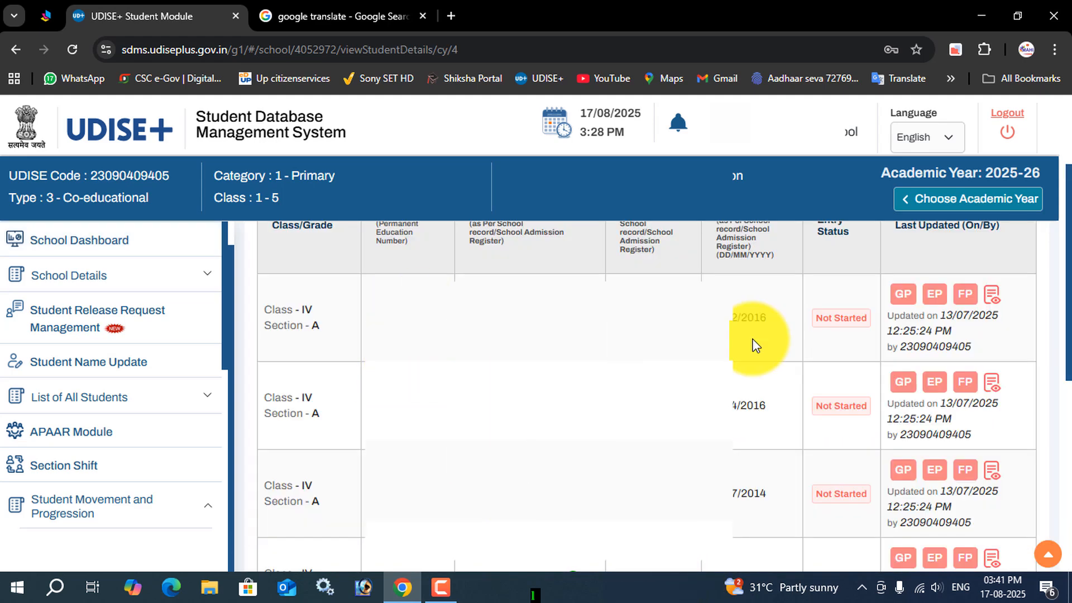
Step: Review the profile code and Aadhaar verification legend for Class IV Section A, and open the first student's General Profile
scroll(799, 401, up, 2)
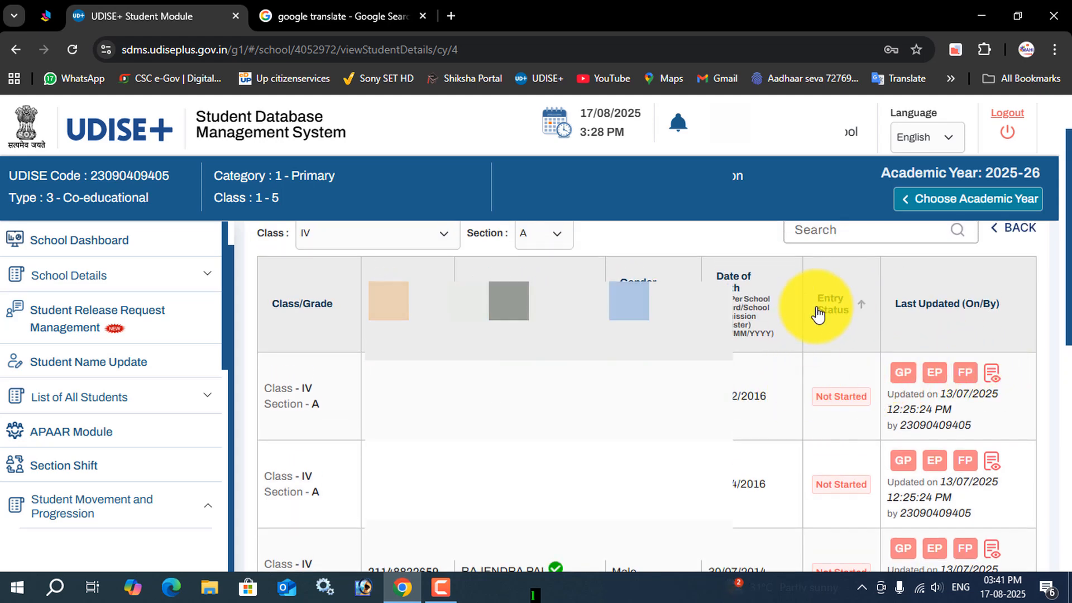
scroll(824, 323, up, 1)
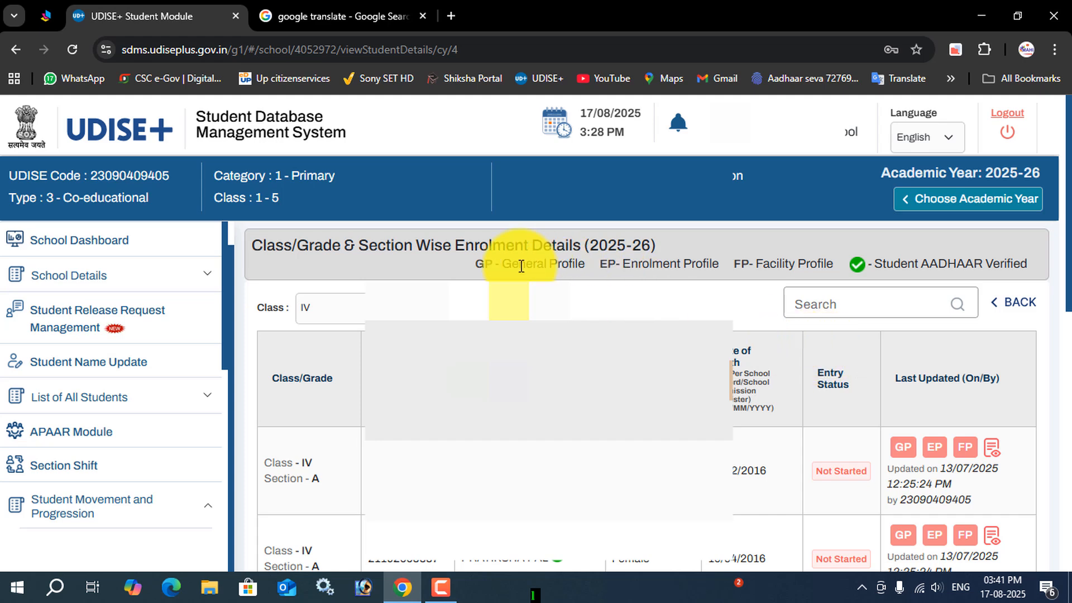
drag(474, 263, 810, 279)
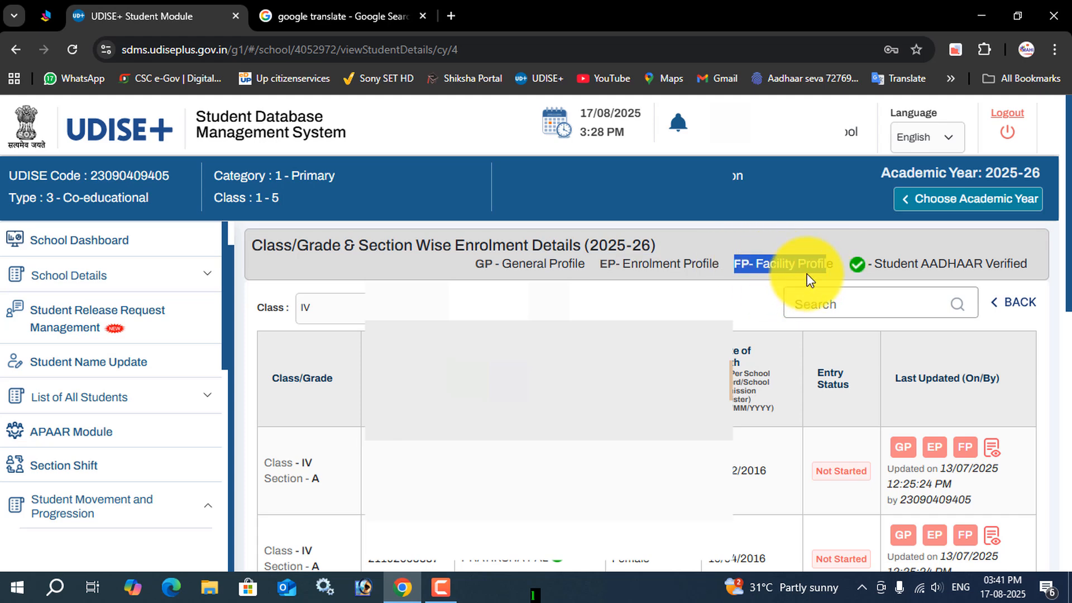
click(871, 264)
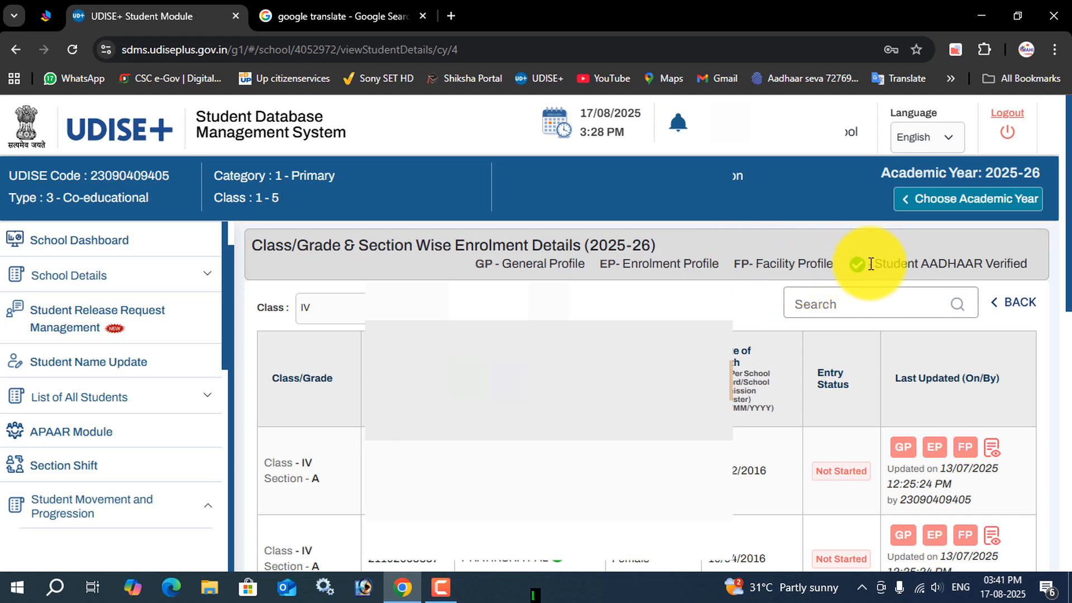
drag(881, 263, 1028, 264)
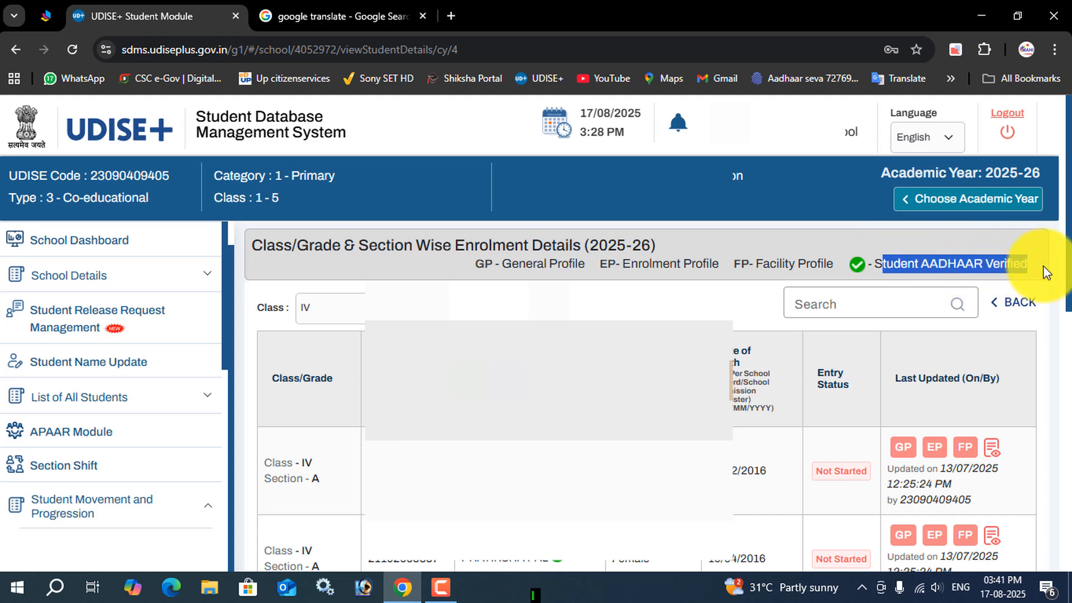
scroll(648, 391, down, 5)
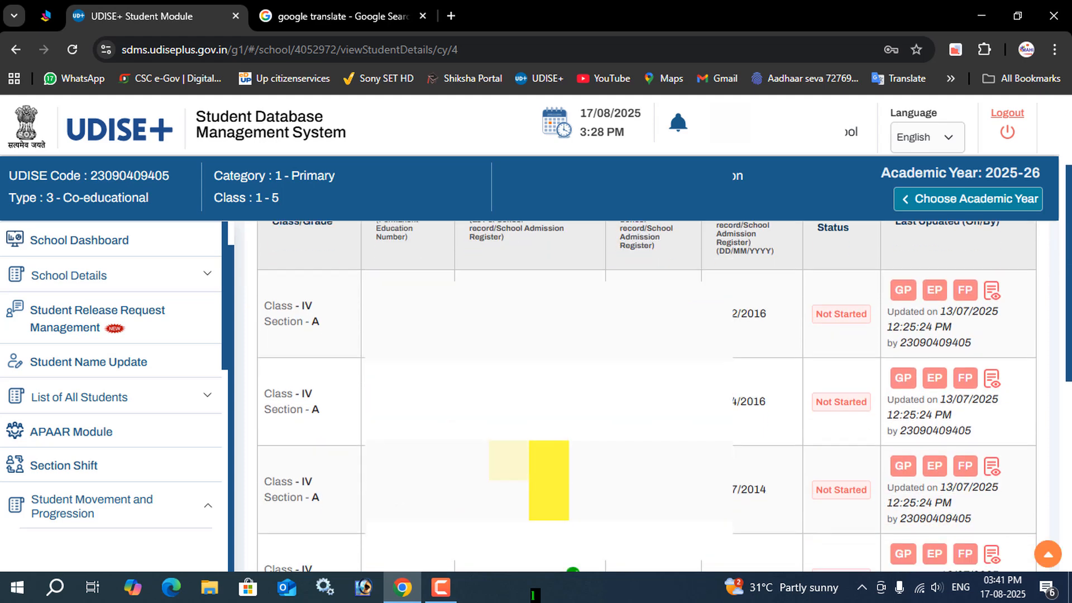
scroll(648, 391, up, 5)
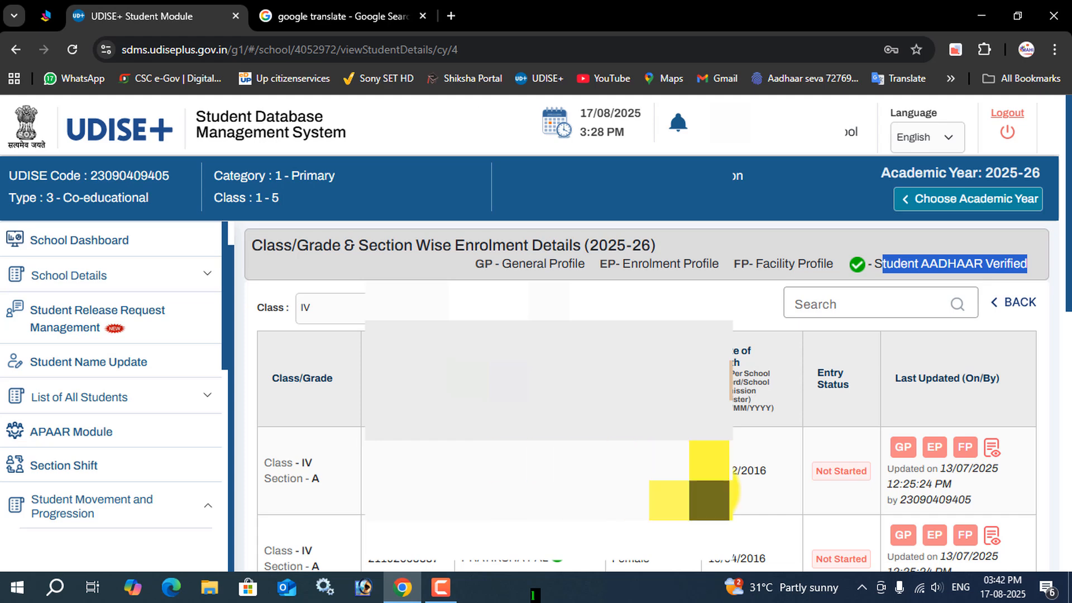
click(905, 449)
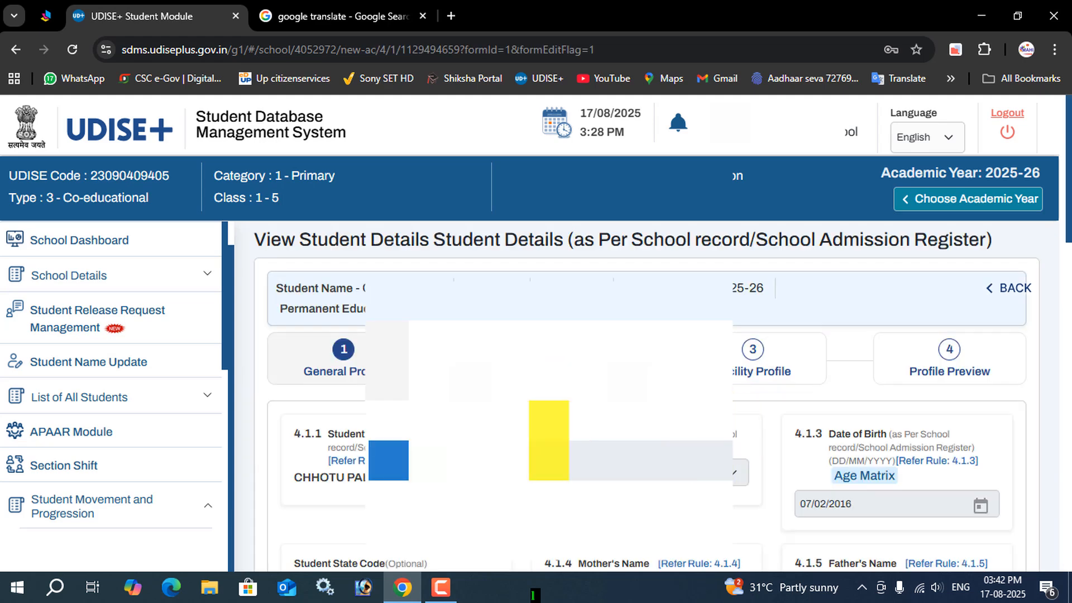
click(451, 592)
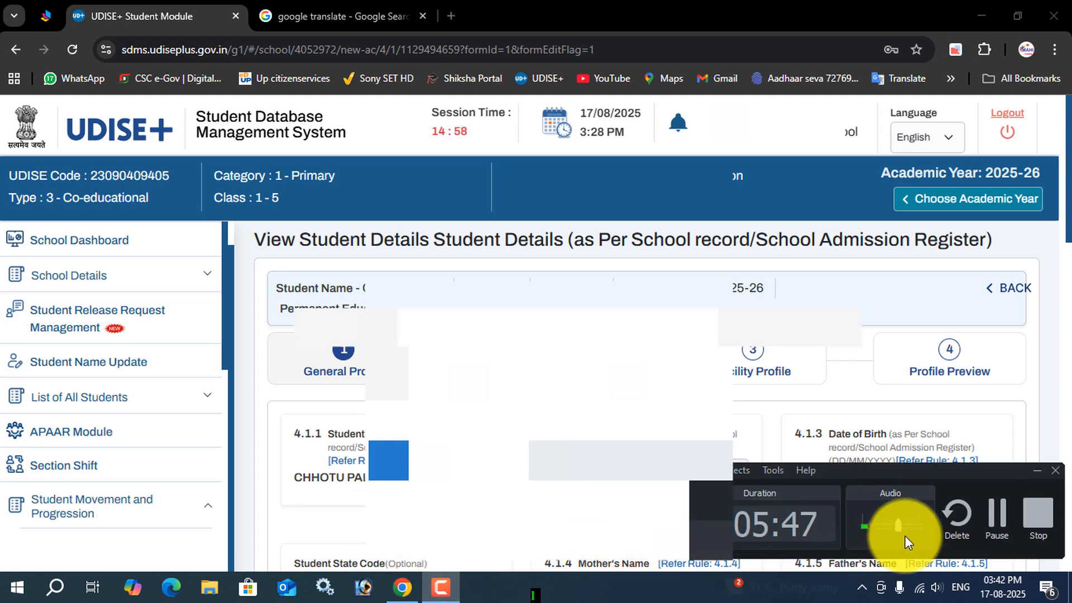
click(998, 514)
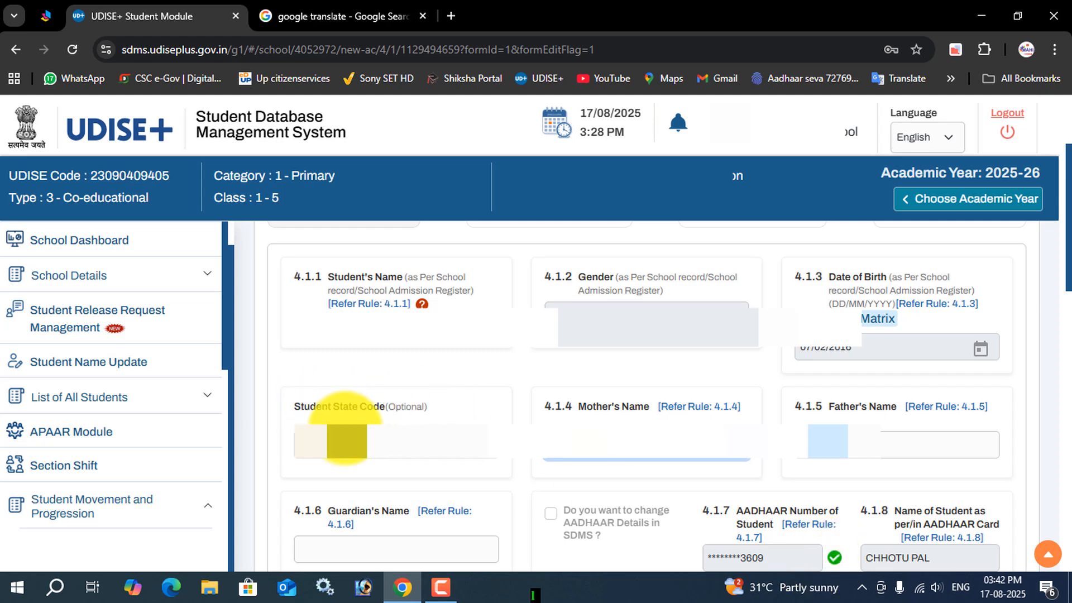
click(440, 593)
click(999, 517)
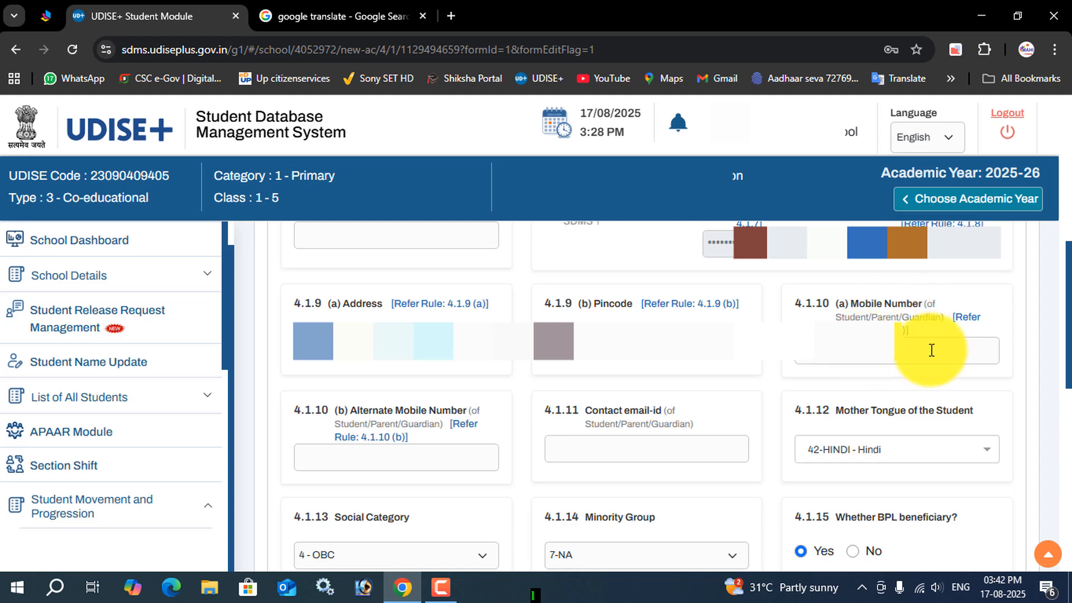
Step: Check the alternate mobile number and contact email fields, and answer No for Antyodaya Anna Yojana (AAY) beneficiary
click(379, 468)
click(646, 445)
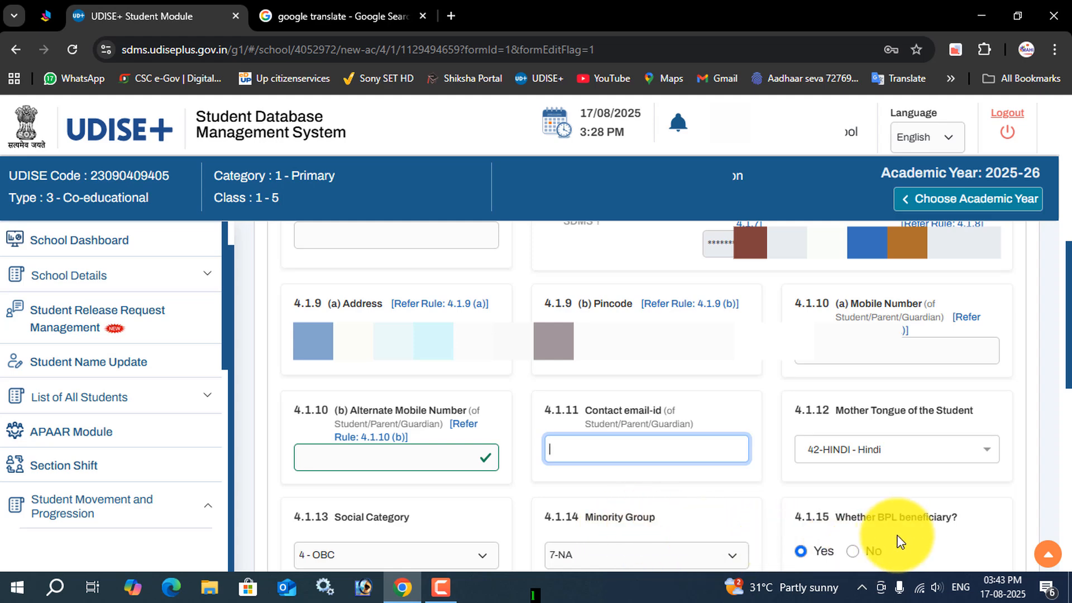
click(444, 593)
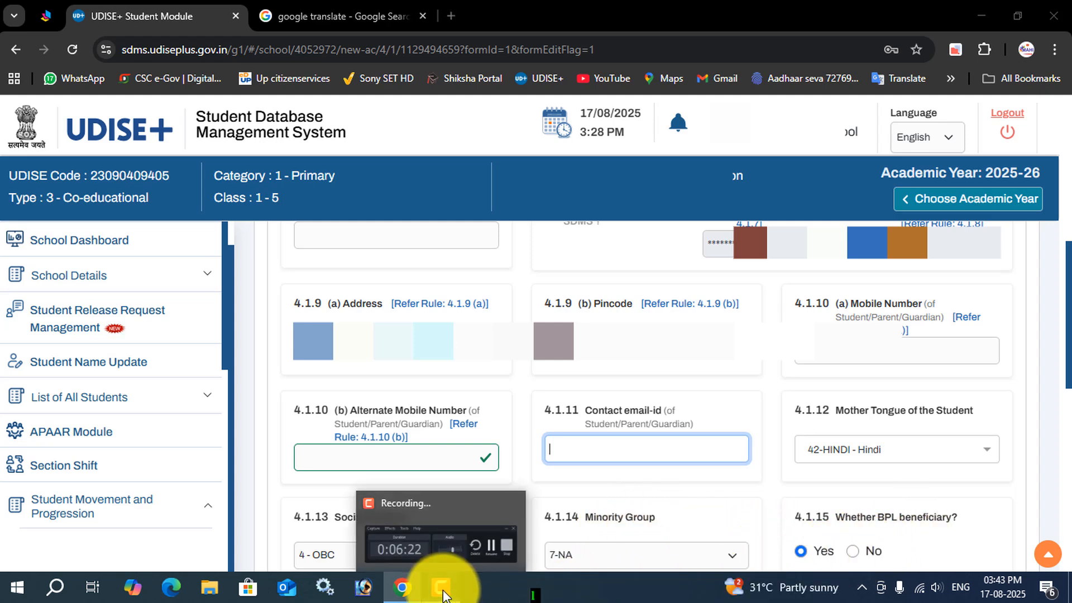
click(1000, 511)
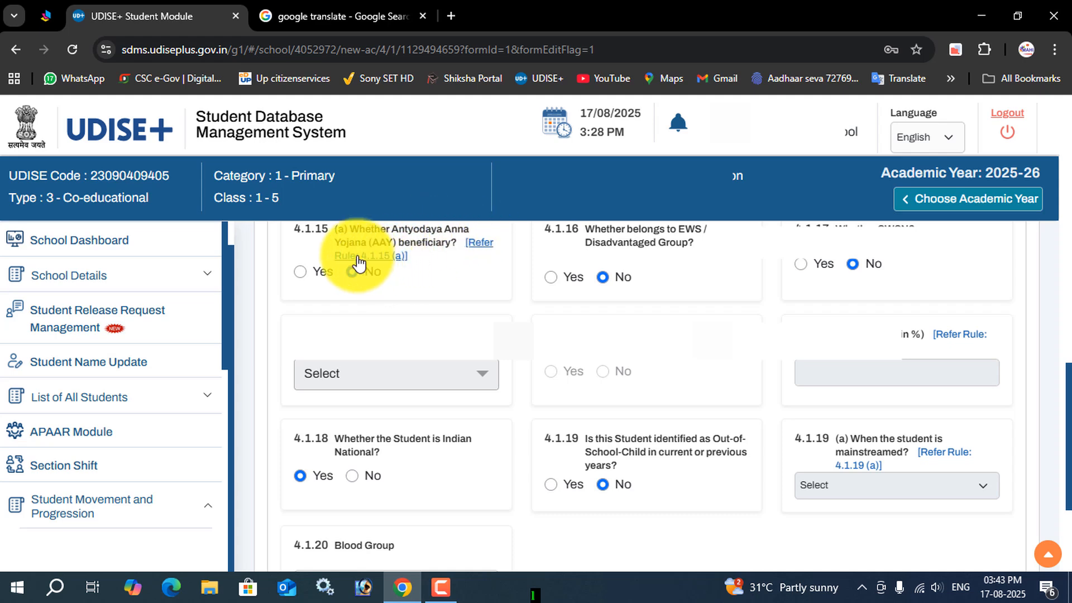
click(364, 274)
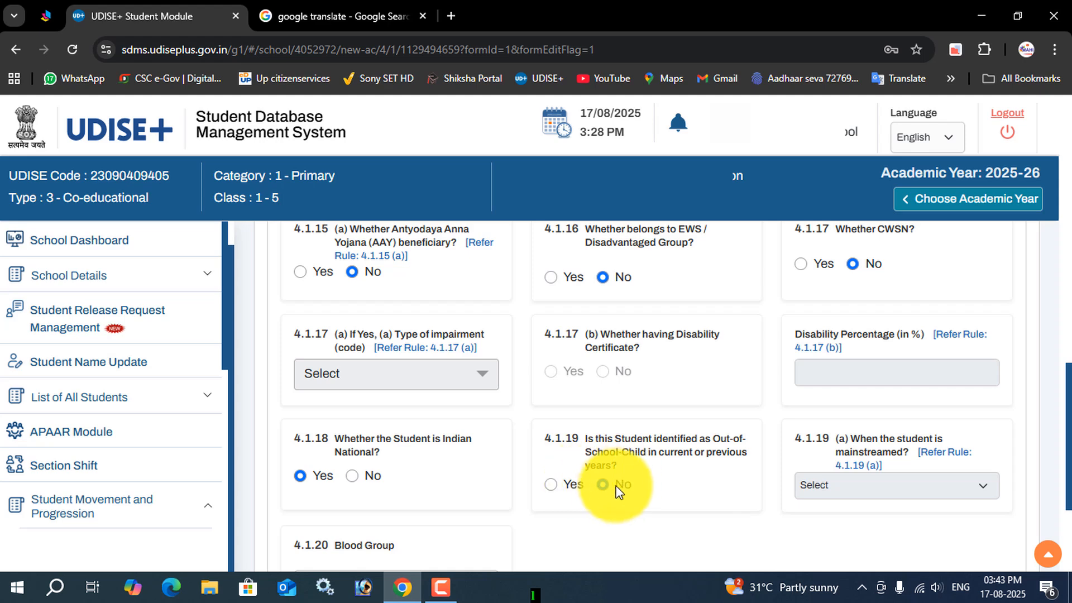
click(440, 587)
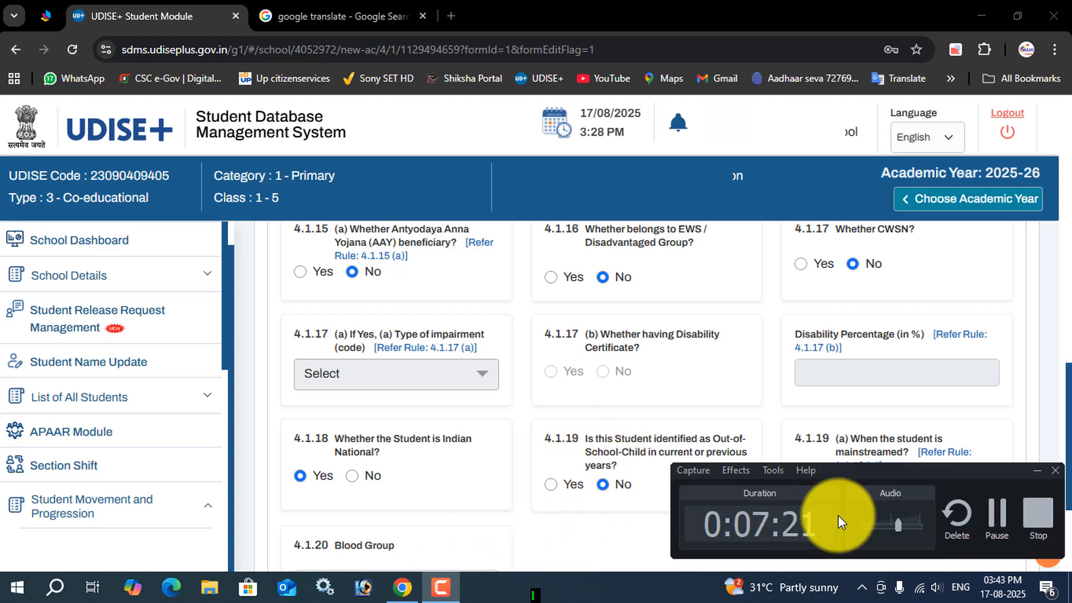
click(997, 516)
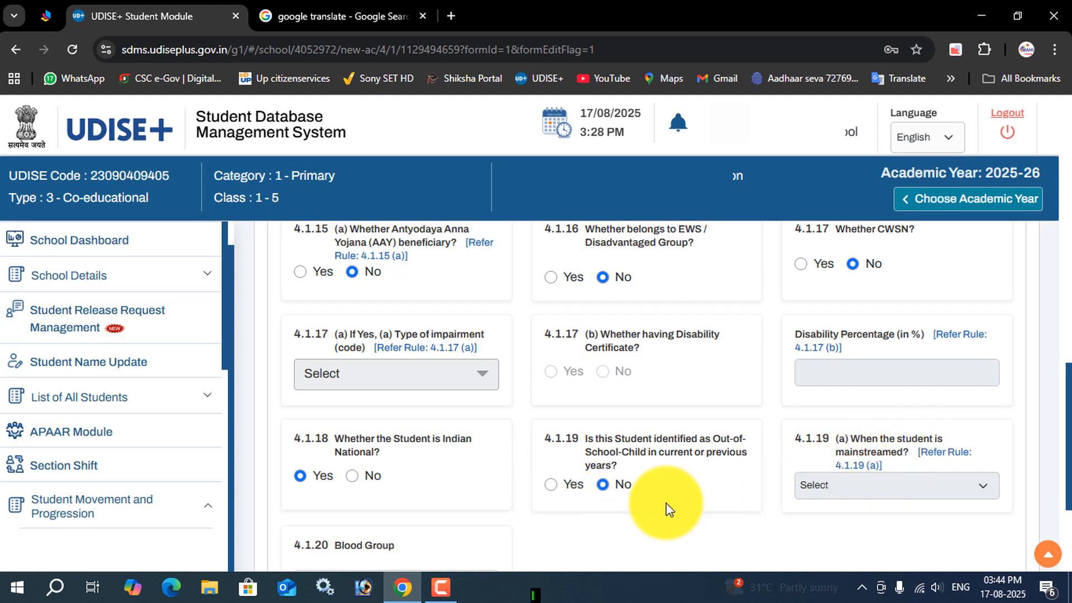
click(450, 583)
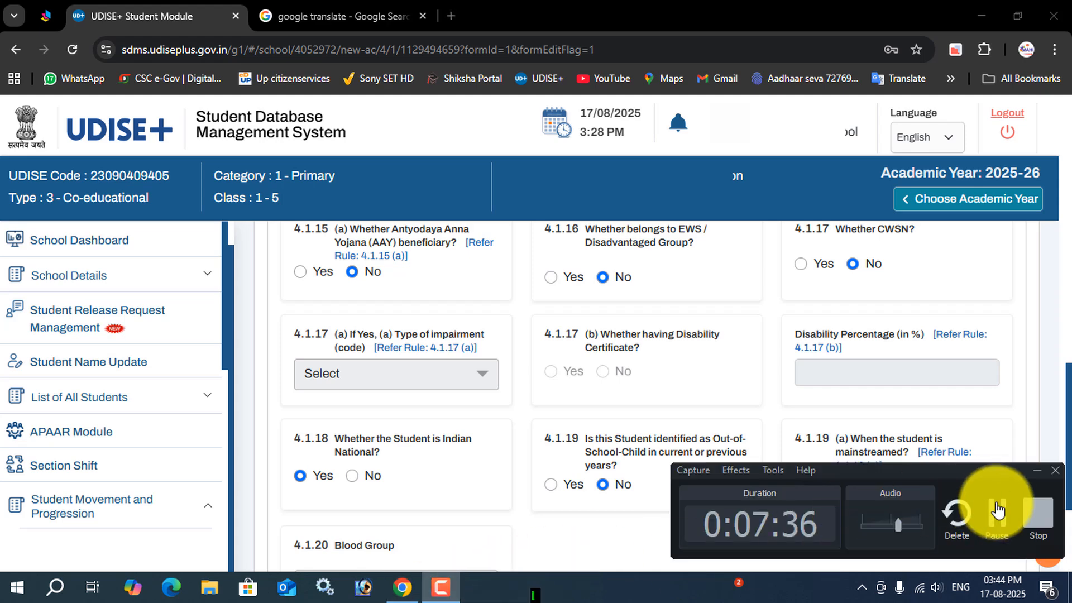
click(998, 511)
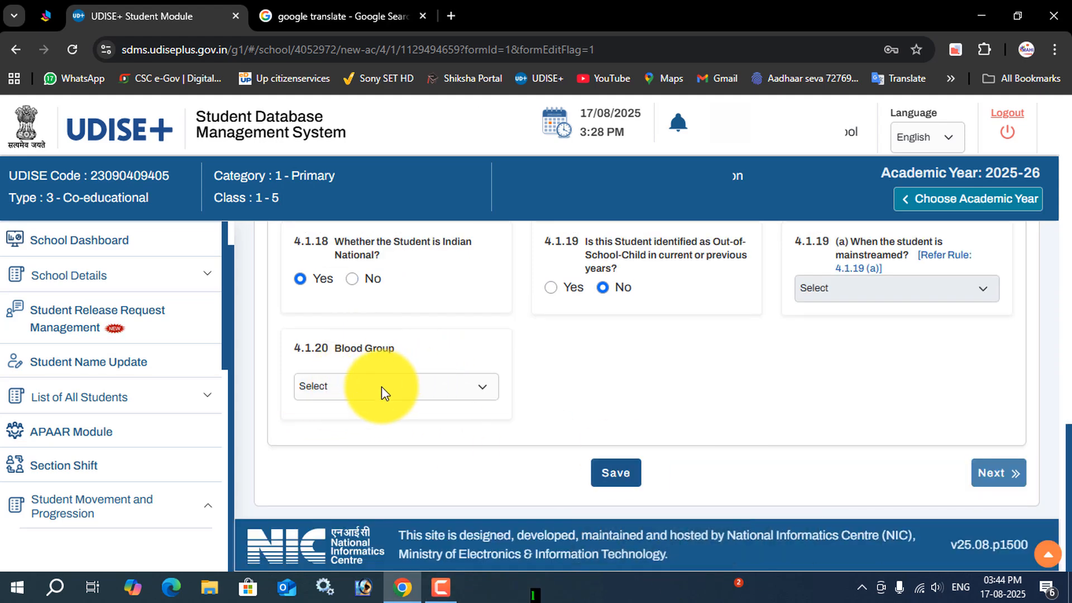
Step: Set the blood group to Under Investigation - Result will be updated soon, and save the General Profile
click(381, 386)
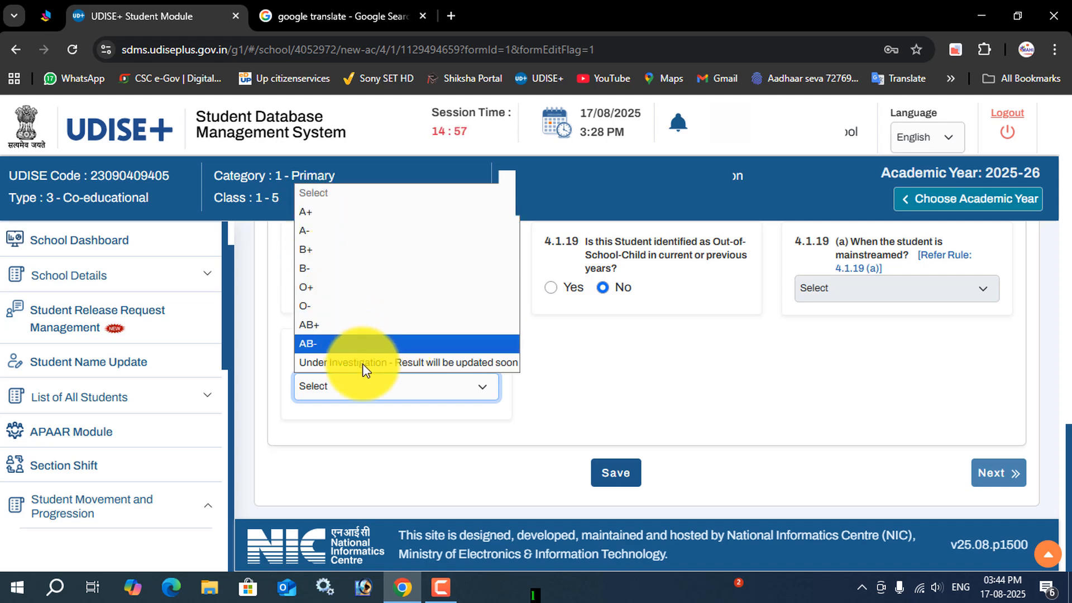
click(437, 362)
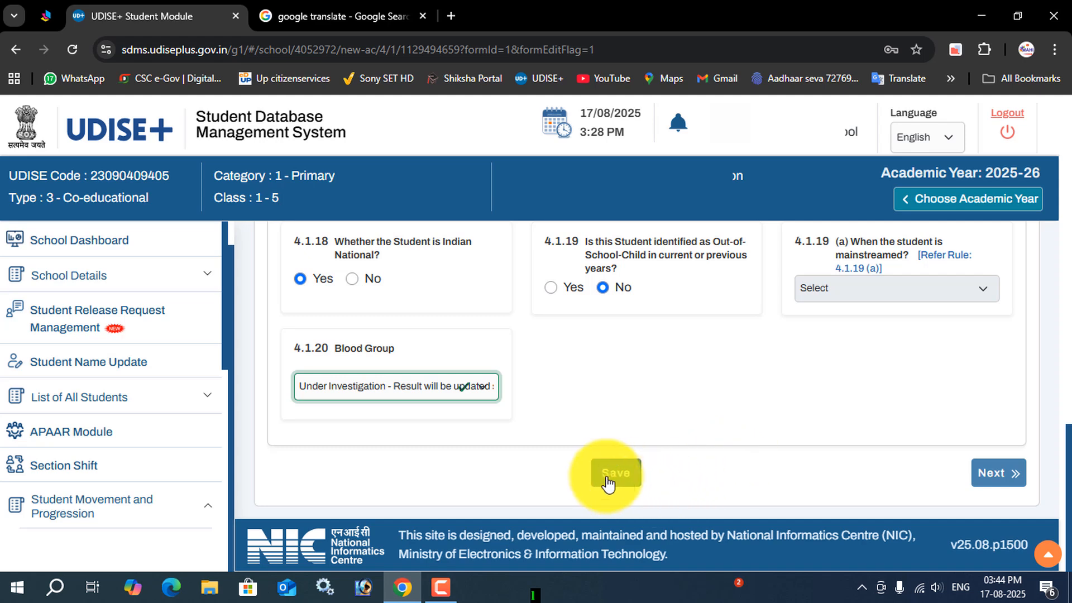
click(628, 479)
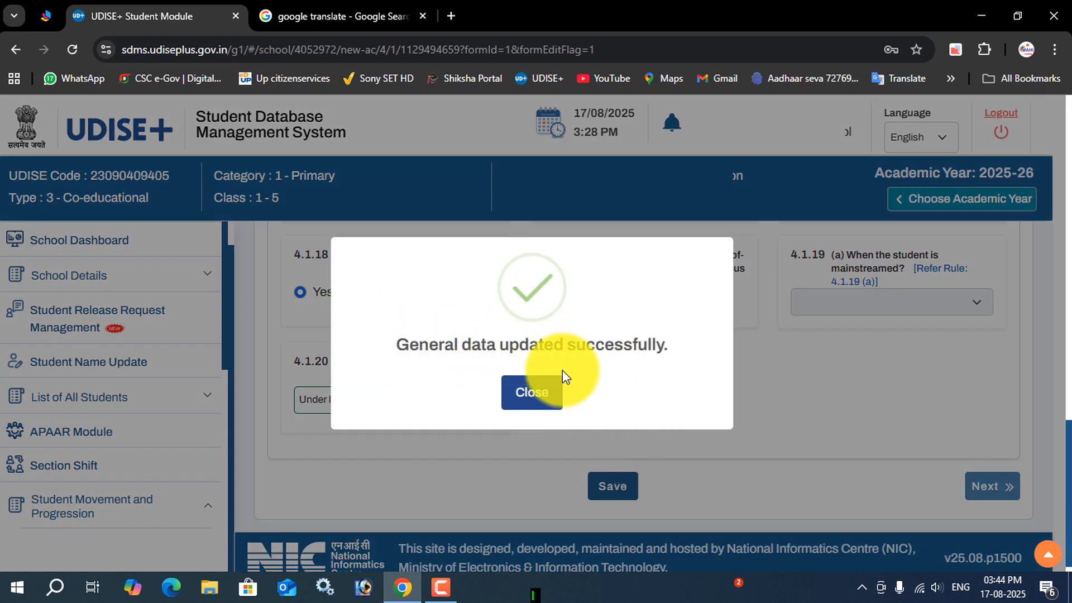
click(530, 394)
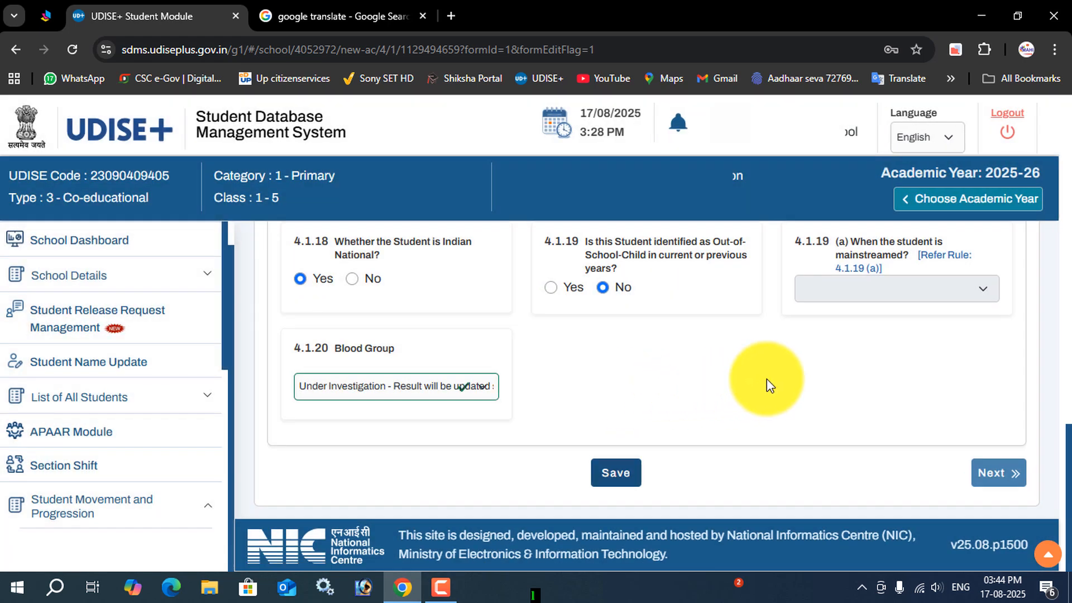
Step: Proceed to the student's Enrolment Profile and go through the Class/Section Roll Number field
click(999, 473)
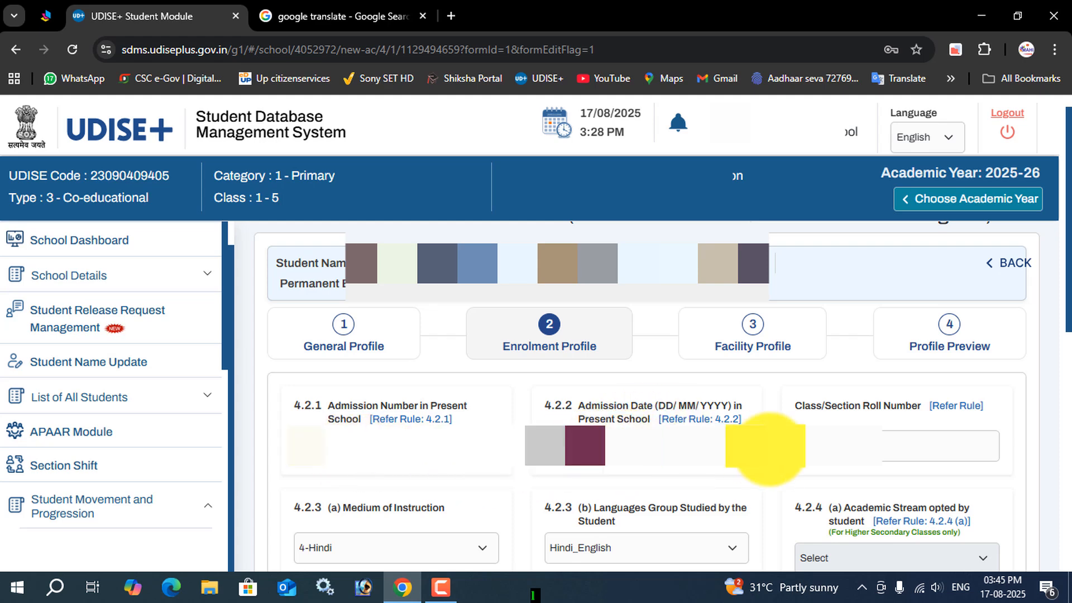
click(860, 445)
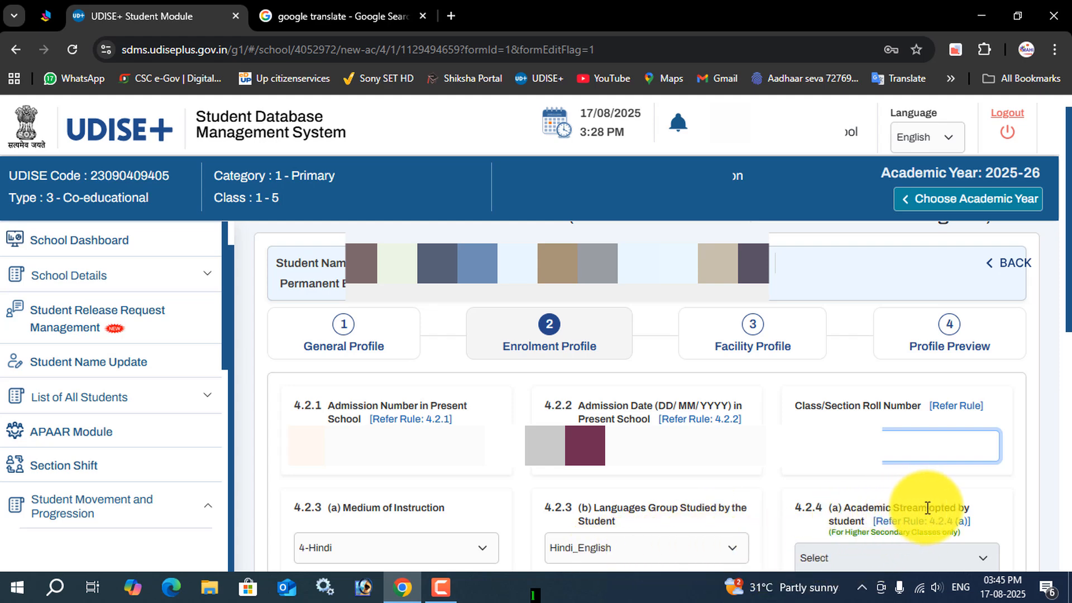
click(862, 560)
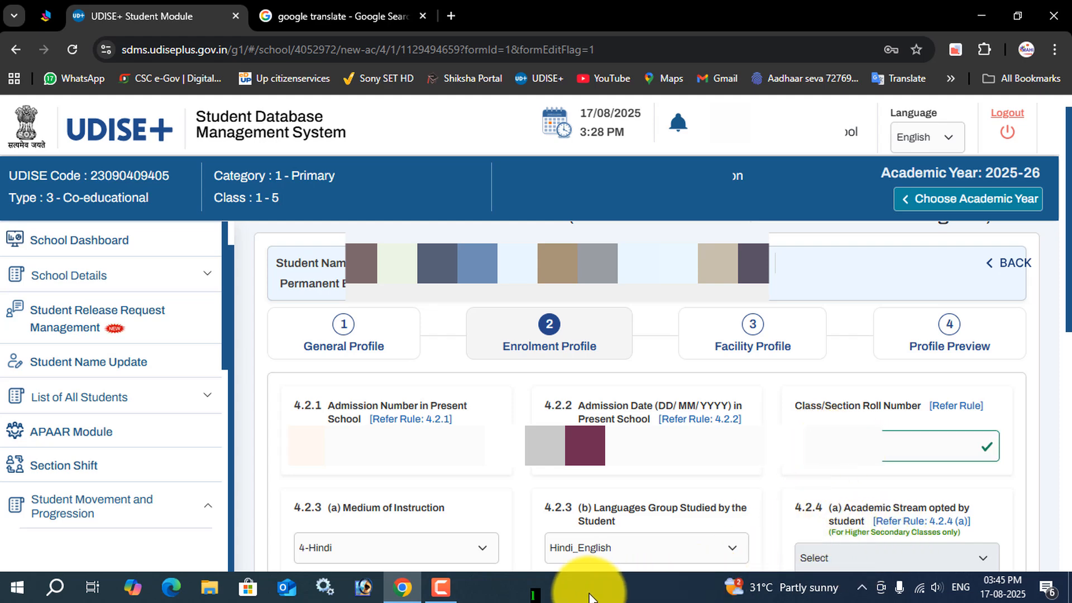
click(446, 588)
click(1000, 515)
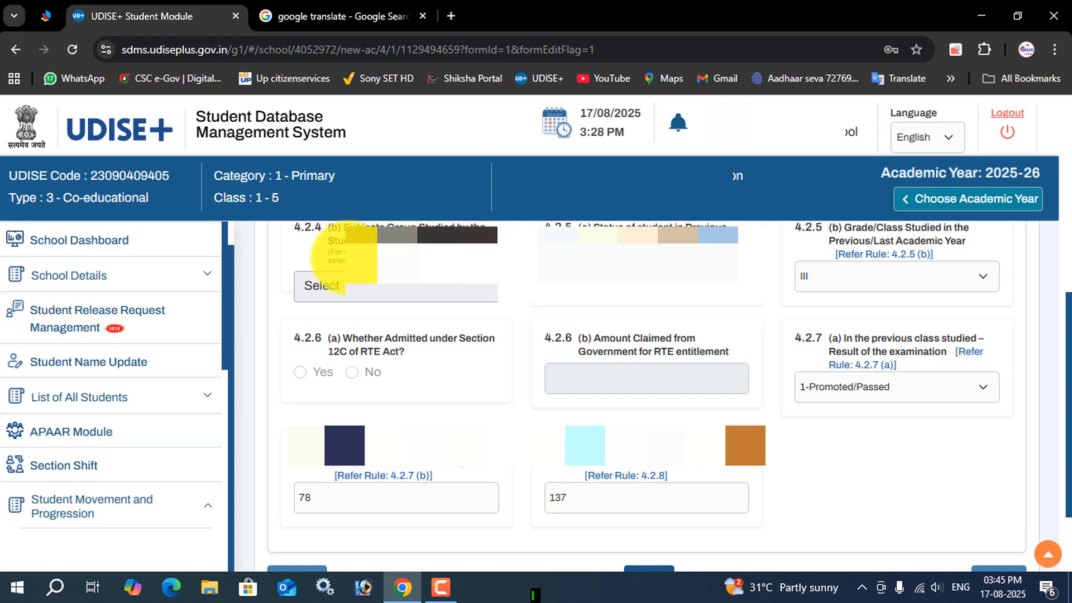
Step: Set the student's status in the previous academic year of schooling to 1-Studied at Current/Same School
click(672, 279)
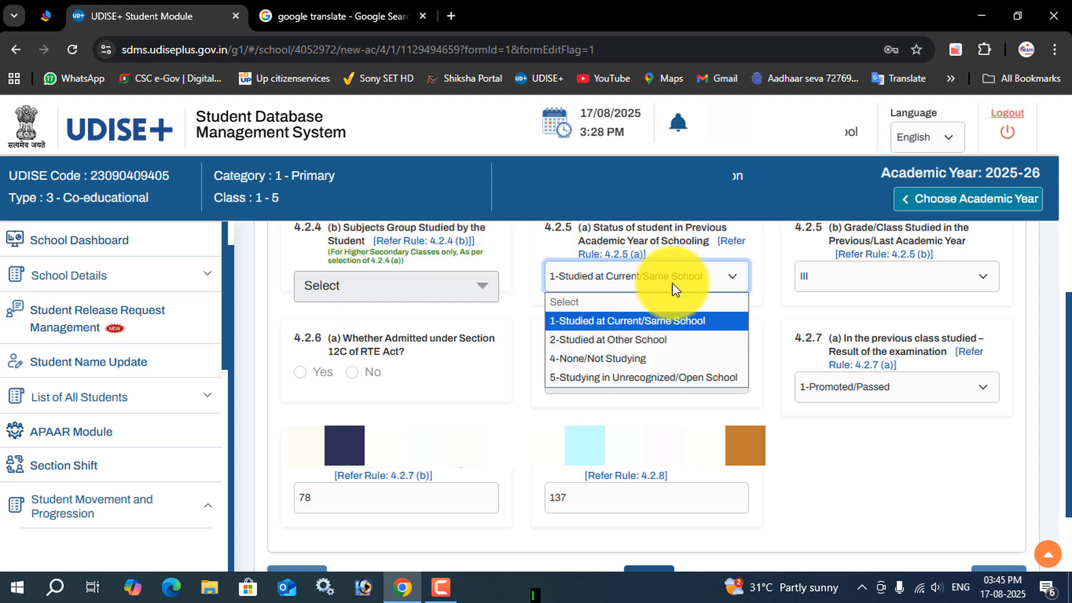
click(656, 320)
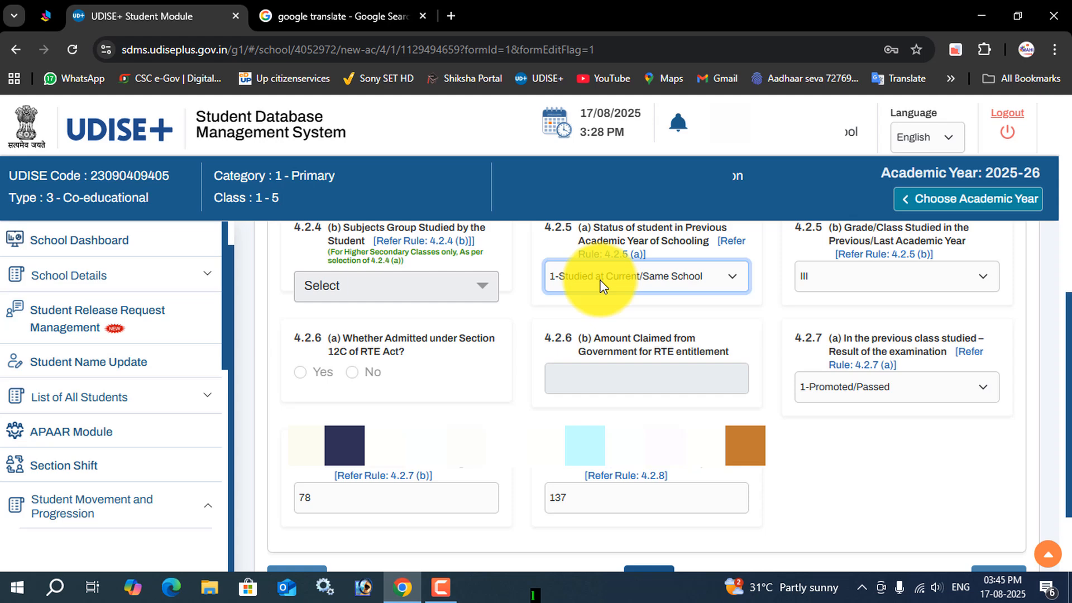
click(652, 280)
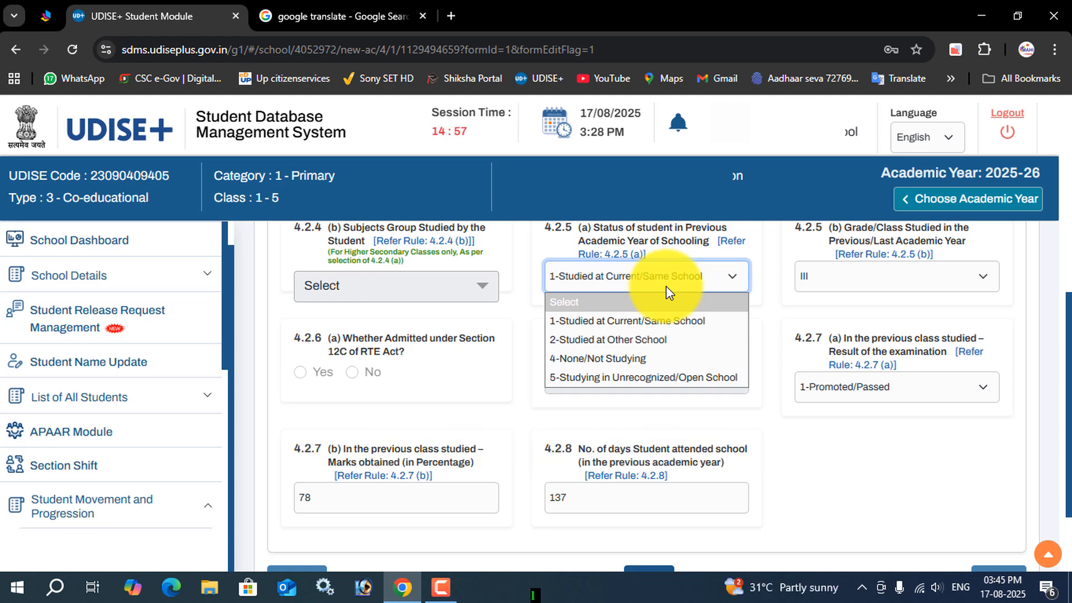
click(668, 321)
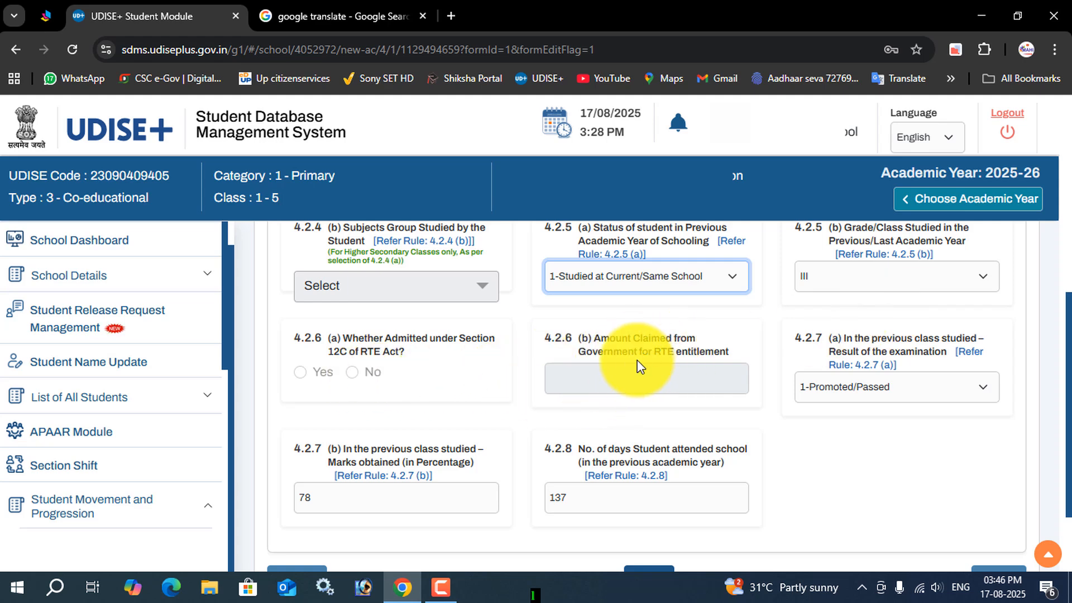
click(703, 377)
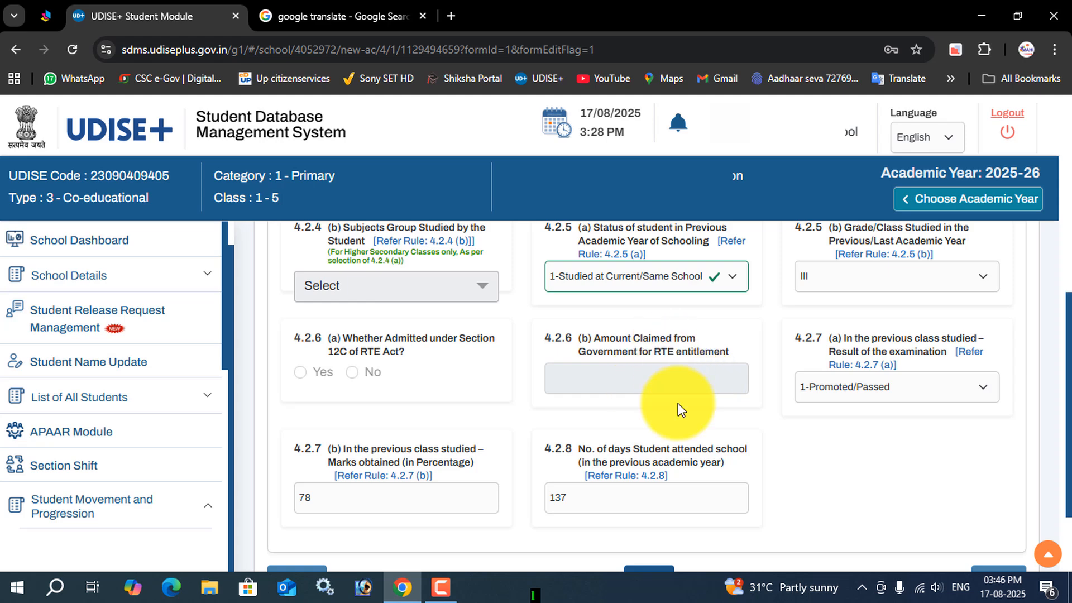
Step: Set the previous class examination result to 1-Promoted/Passed, and review the marks percentage and days attended fields
click(930, 399)
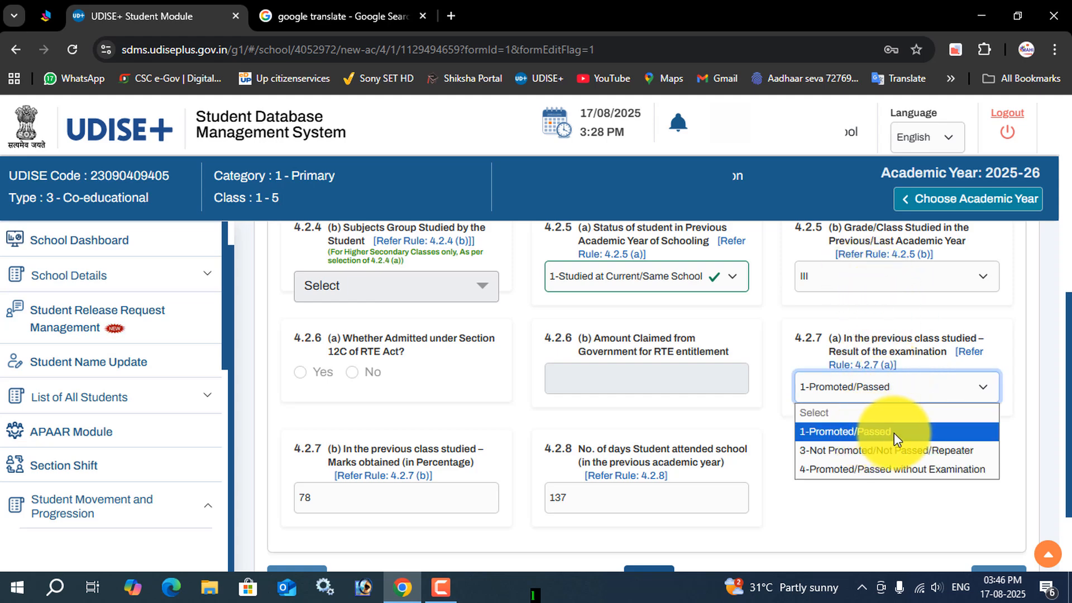
click(893, 510)
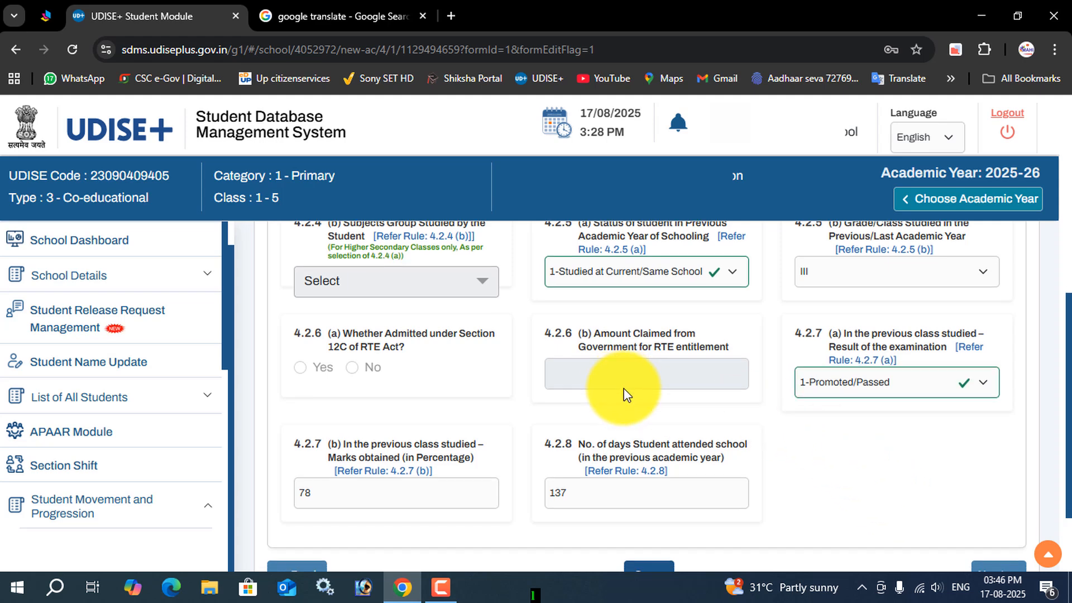
scroll(626, 395, down, 1)
scroll(479, 394, down, 1)
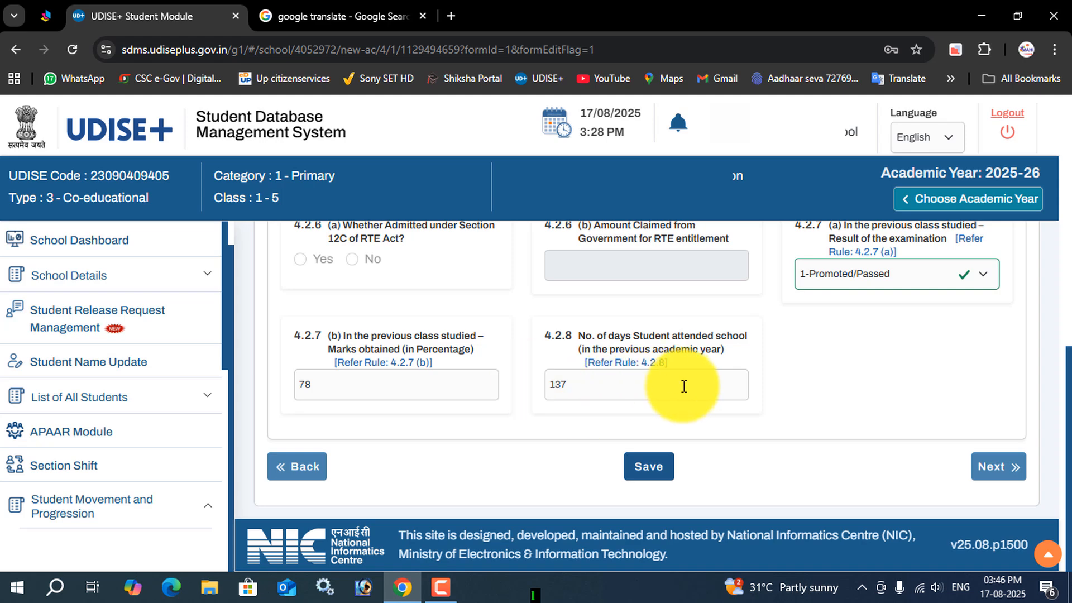
Step: Save the student's Enrolment Profile and proceed to the Facility Profile
click(650, 474)
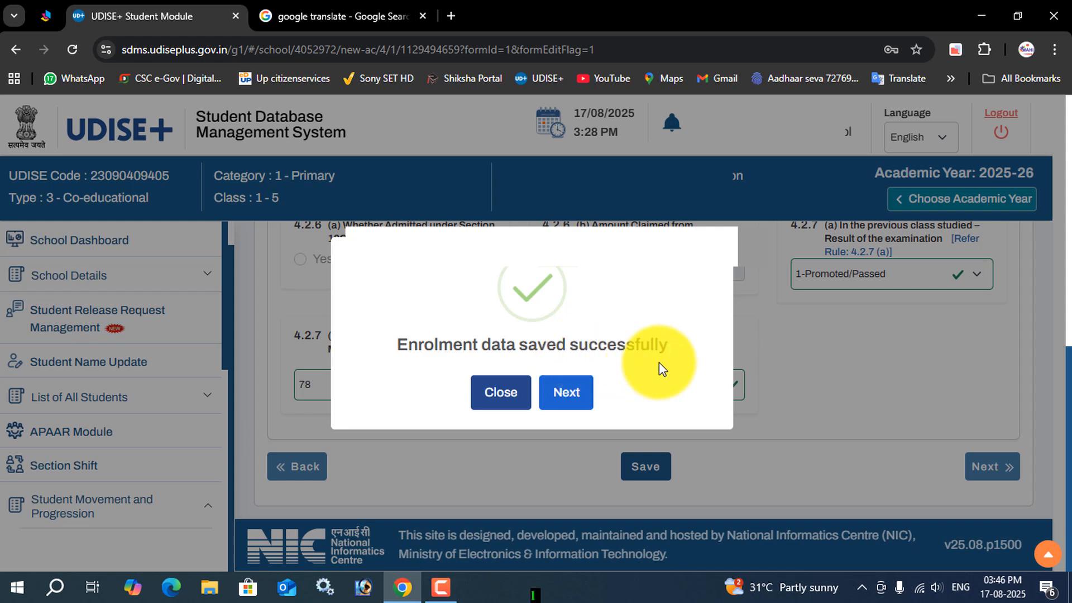
click(569, 394)
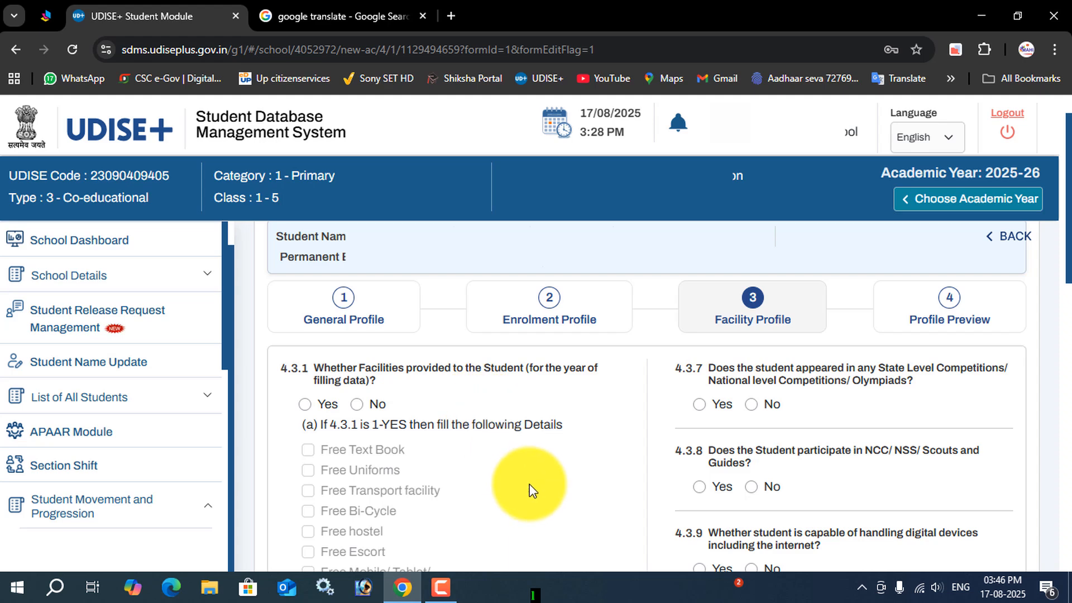
Step: Answer Yes to facilities provided to the student (4.3.1) and select Free Text Book and Free Uniforms
scroll(427, 450, down, 1)
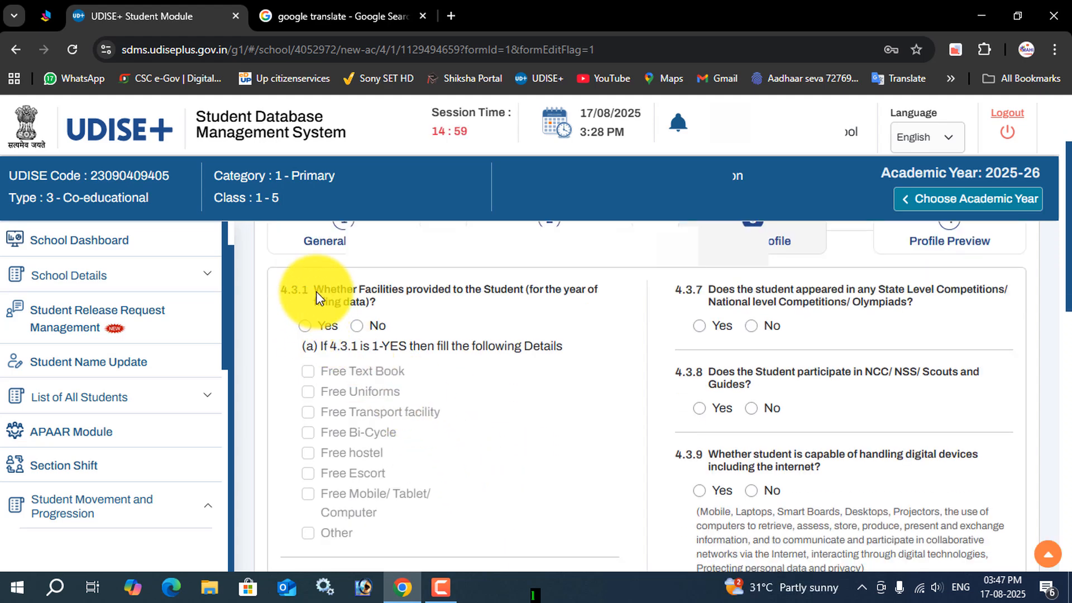
click(306, 326)
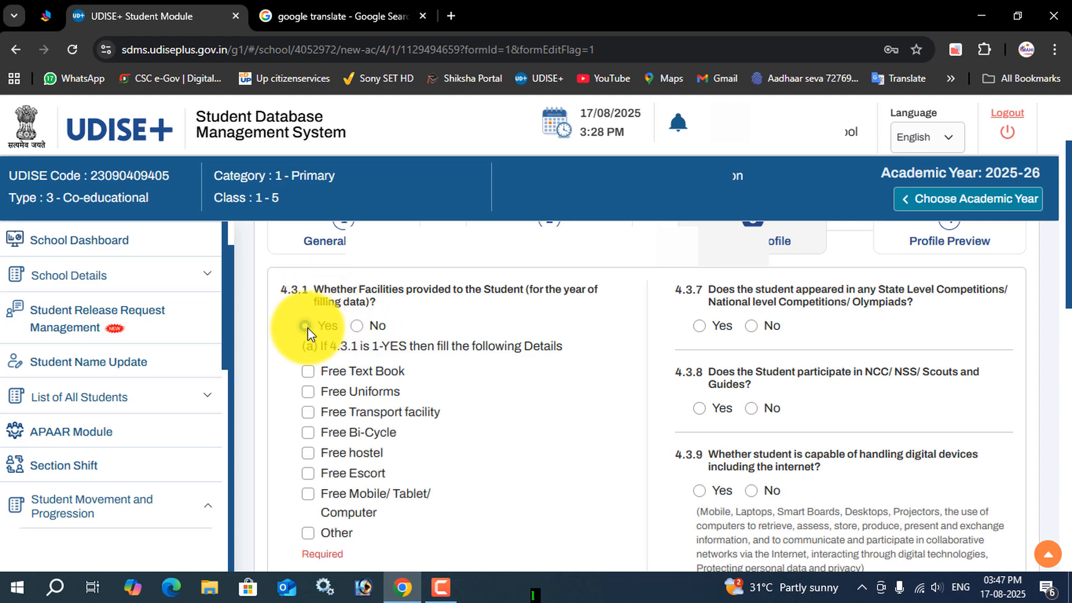
click(307, 371)
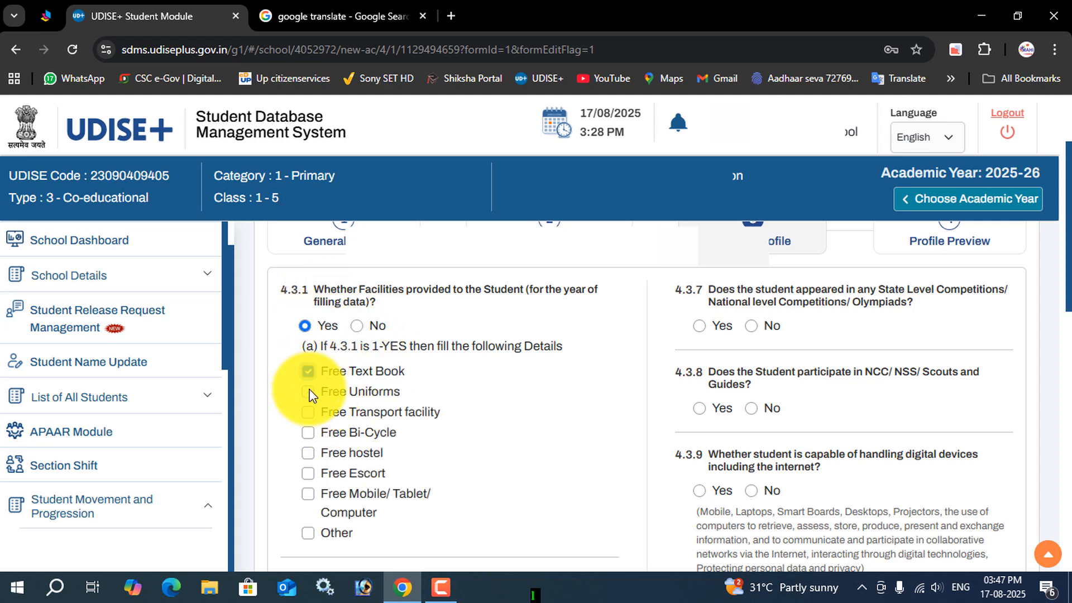
click(309, 394)
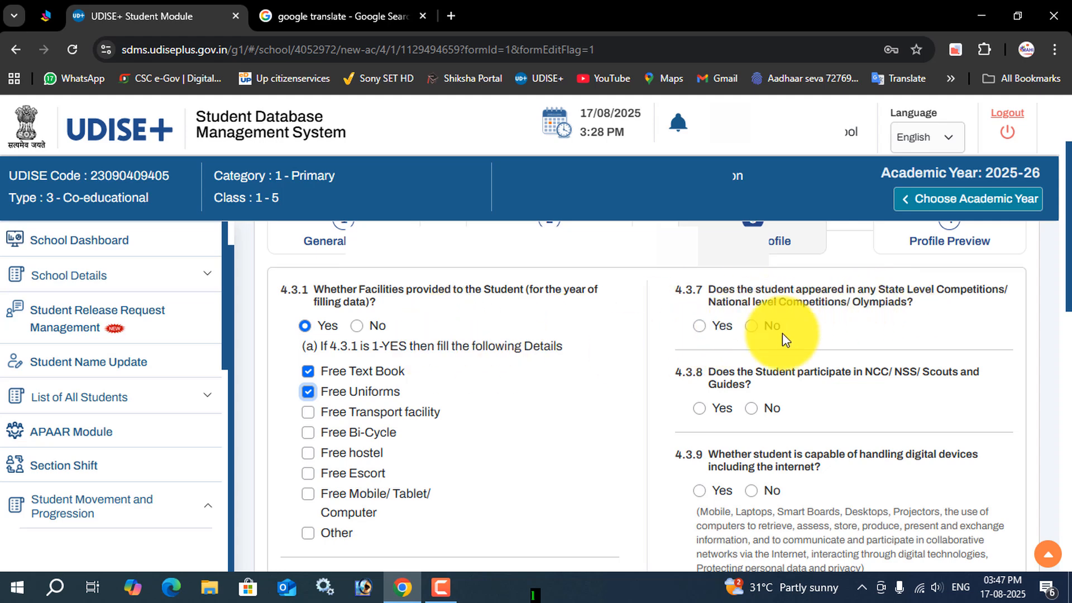
Step: Answer No to the State/National Level Competitions or Olympiads question (4.3.7) and the NCC/NSS/Scouts and Guides question (4.3.8)
click(751, 328)
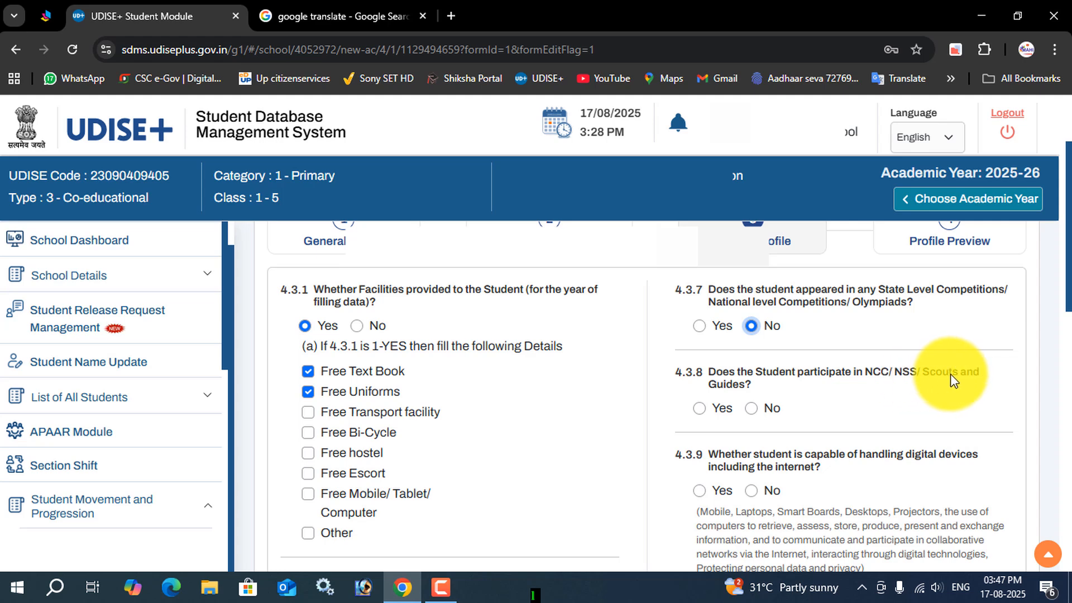
click(756, 388)
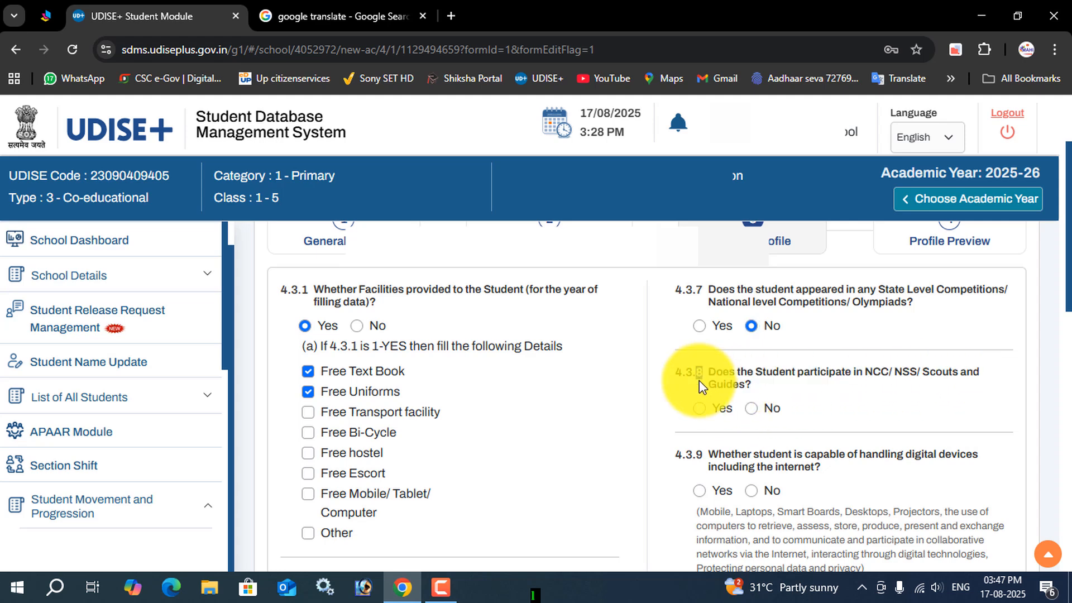
drag(700, 376, 736, 385)
click(751, 388)
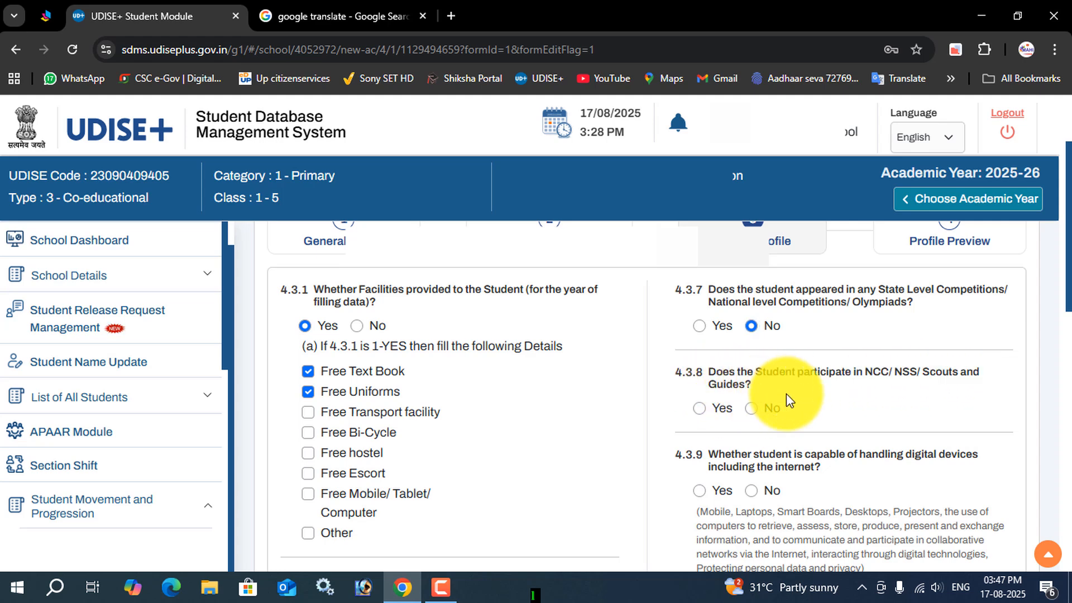
click(751, 408)
scroll(810, 419, down, 1)
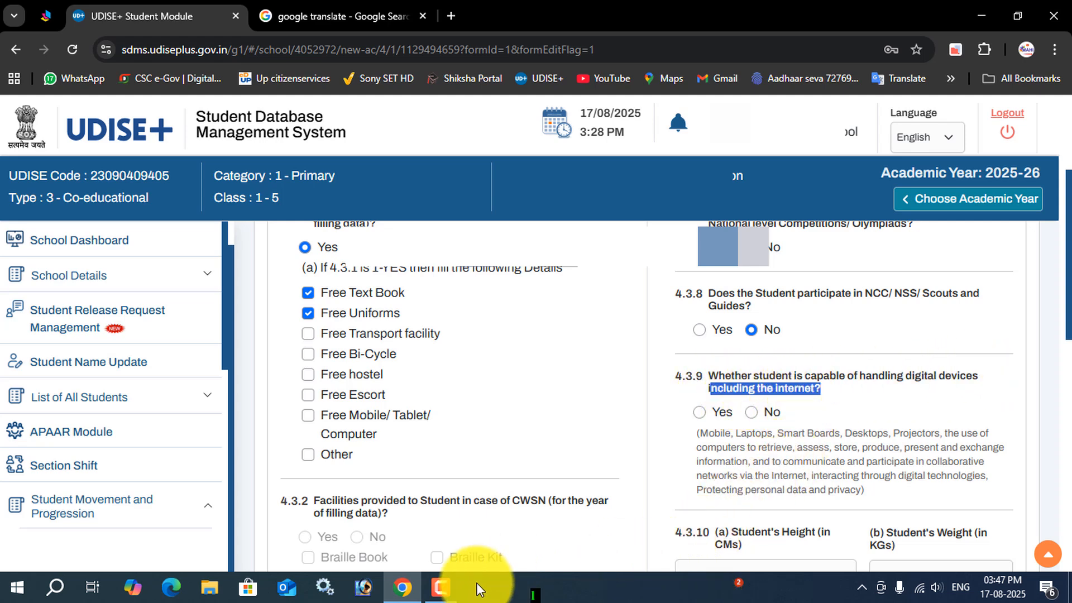
click(447, 589)
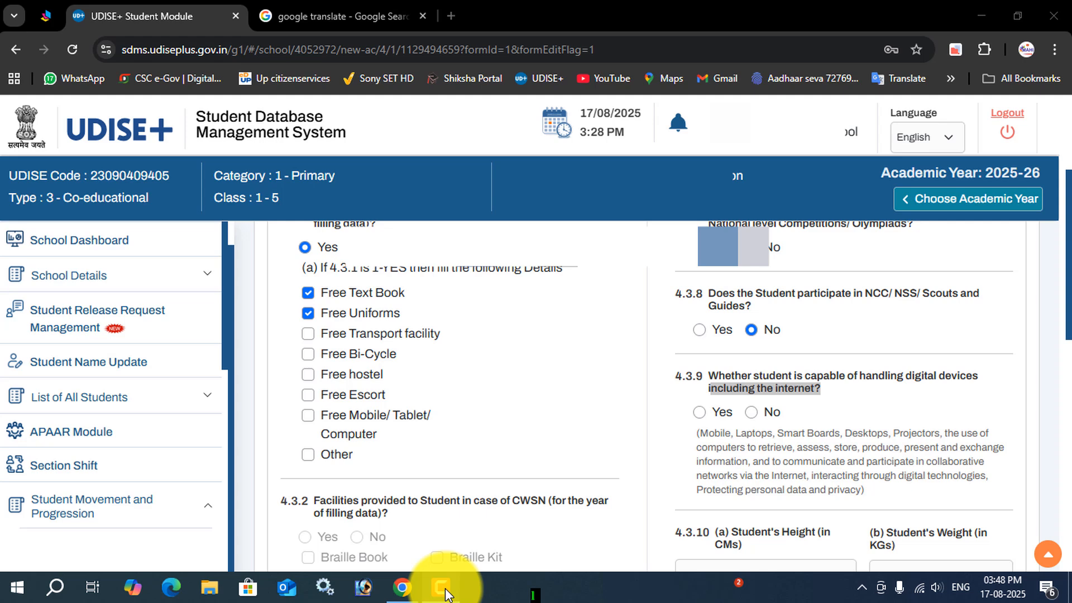
click(445, 594)
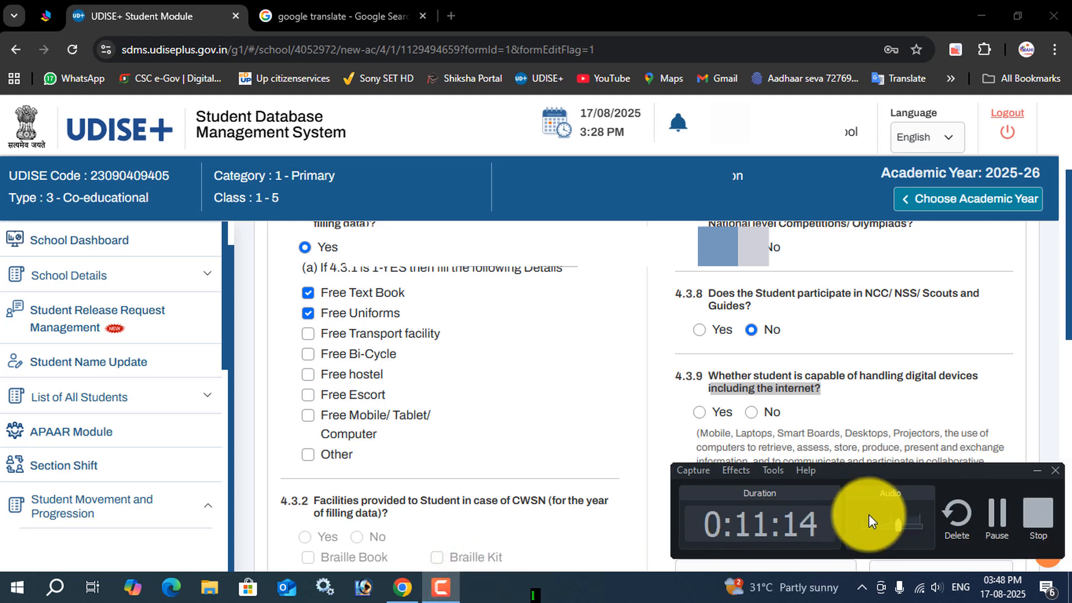
click(1005, 514)
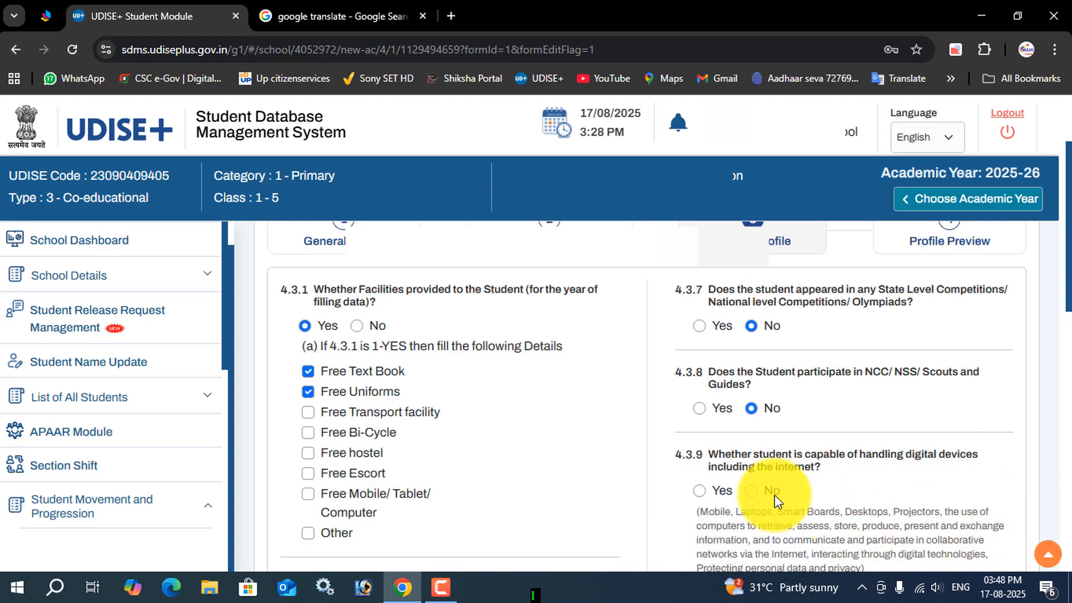
Step: Read the explanatory note for question 4.3.9 and set the student's capability of handling digital devices to No
scroll(775, 495, down, 2)
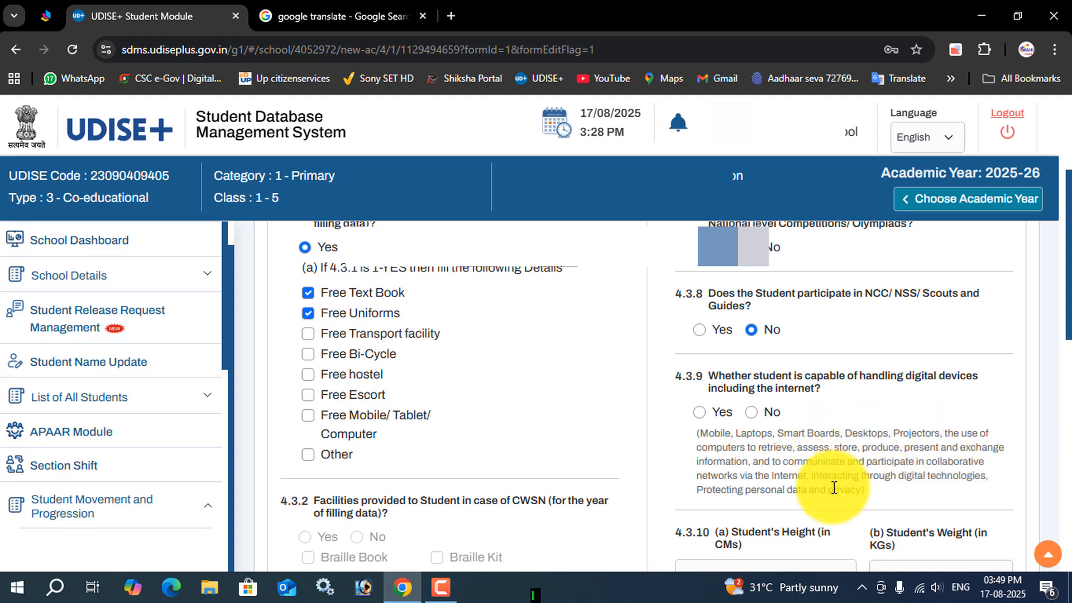
drag(867, 491, 705, 436)
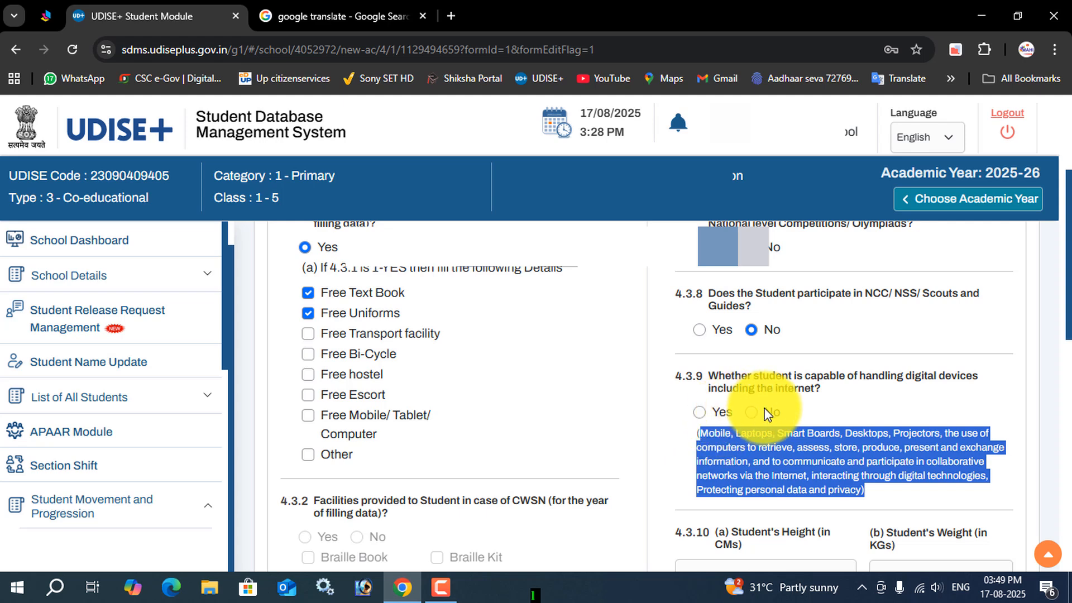
click(926, 413)
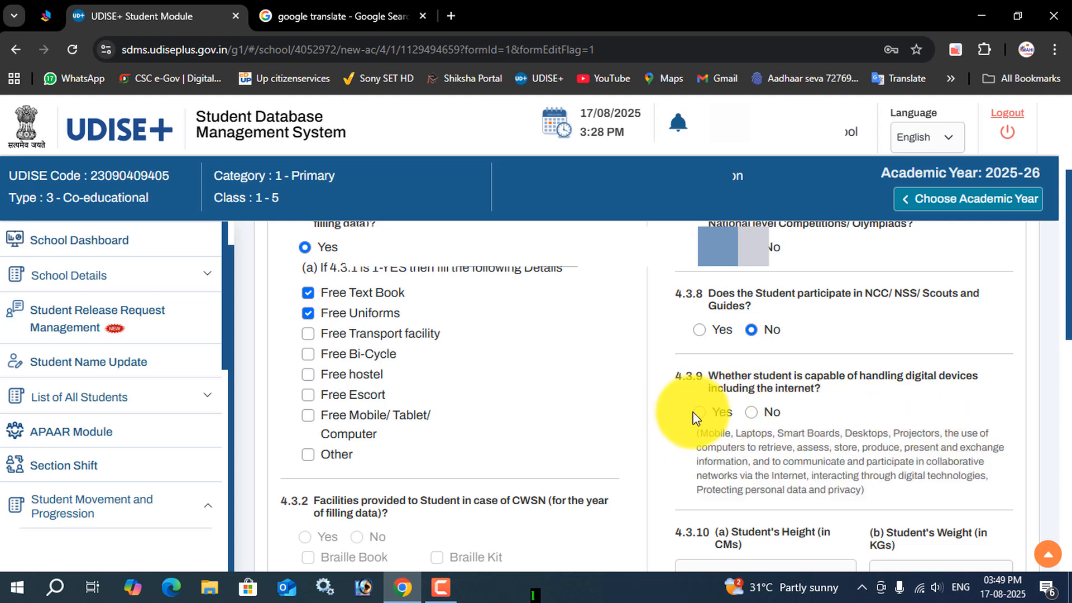
click(760, 413)
Step: Enter the student's weight as 25 kg and height as 120 cm in question 4.3.10
scroll(821, 428, down, 3)
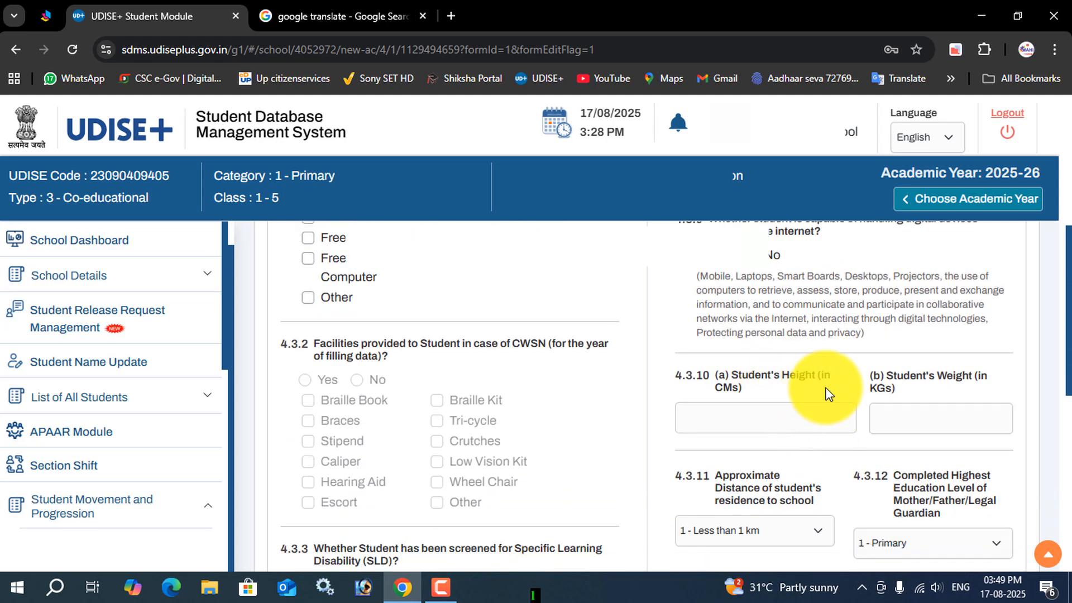
drag(882, 381, 974, 380)
click(905, 418)
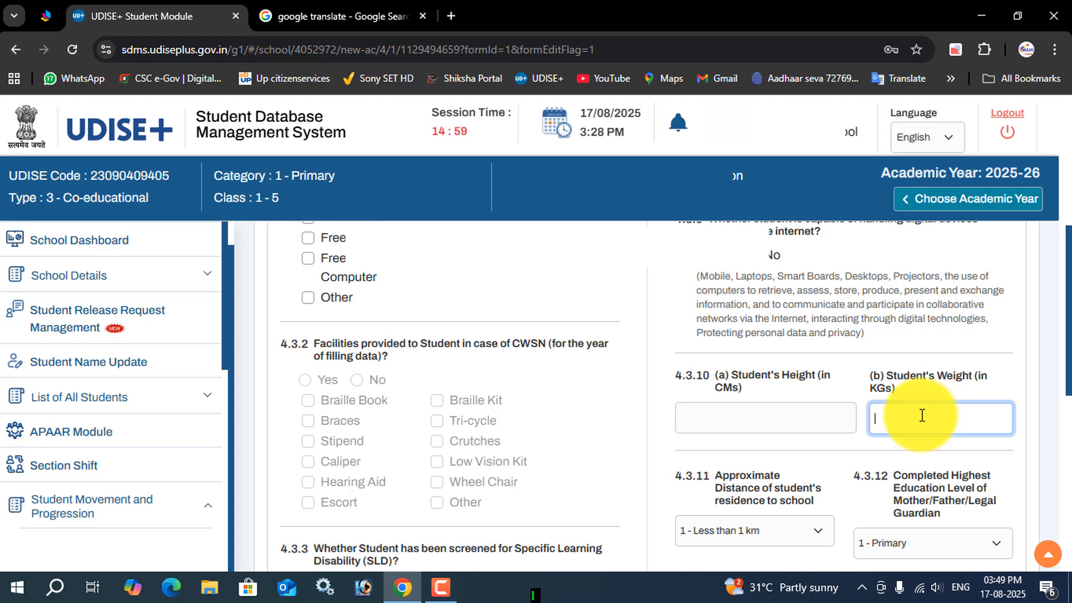
text(25)
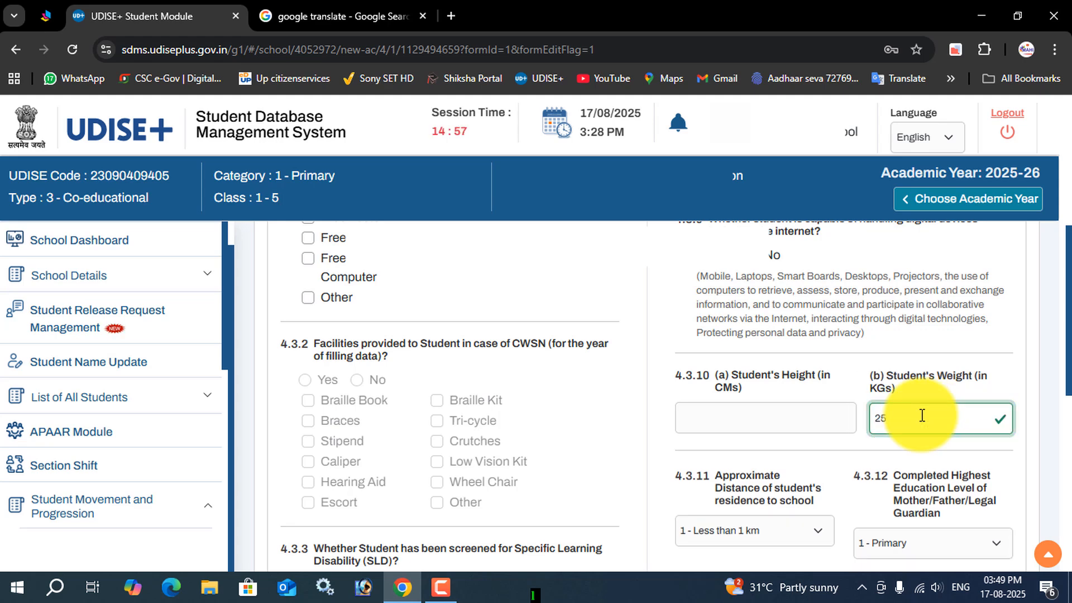
click(812, 419)
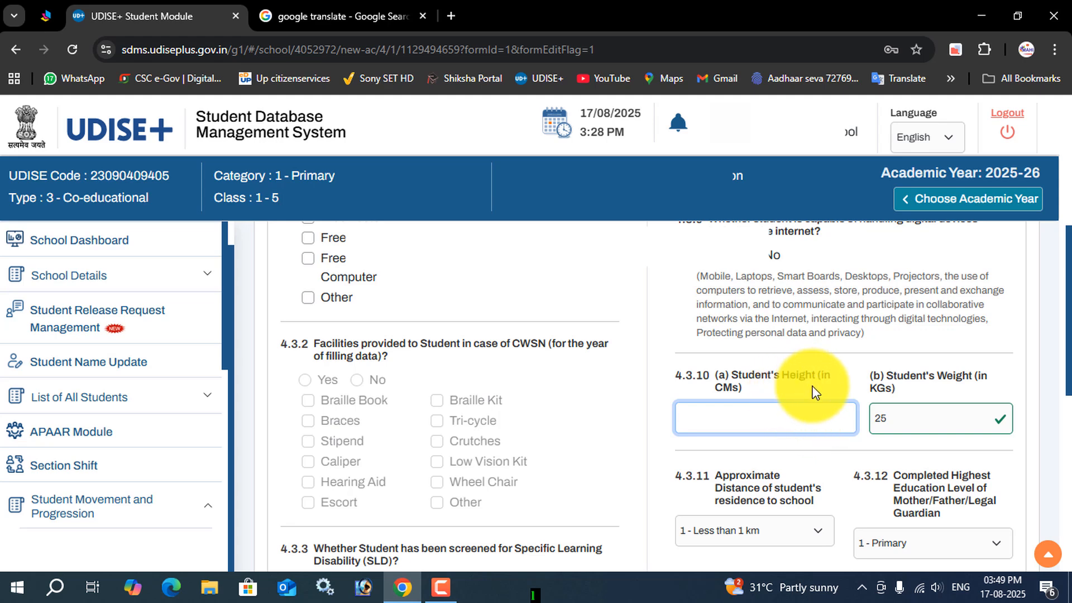
text(12)
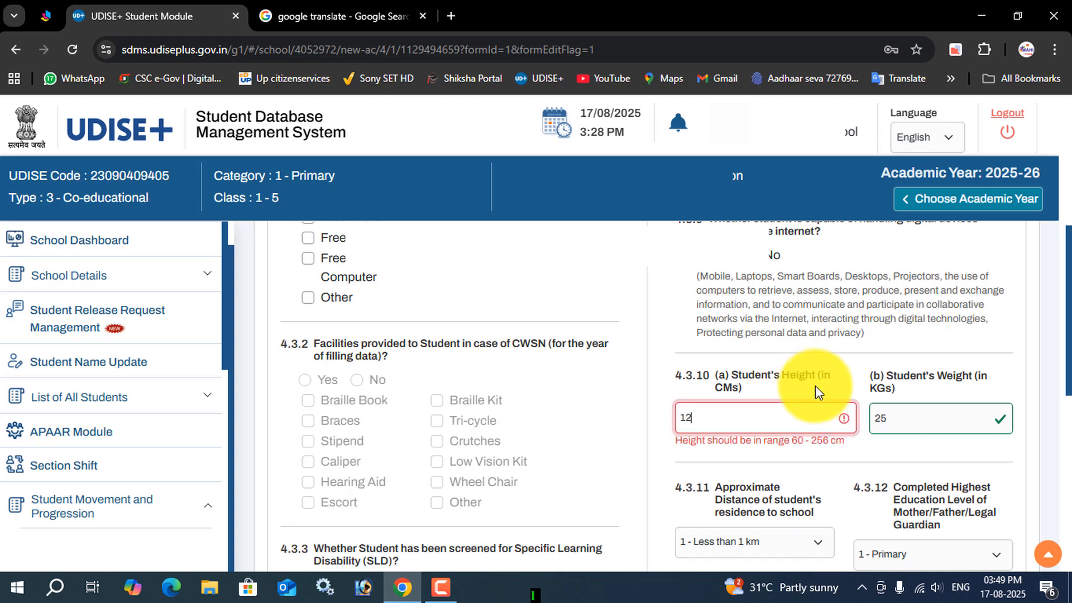
text(0)
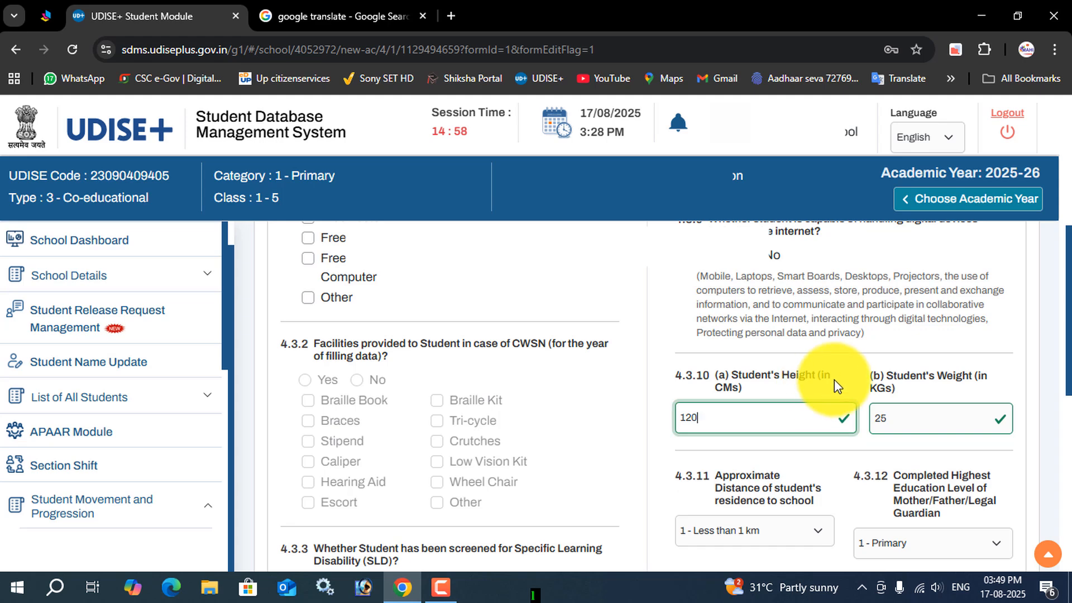
Step: Look over the CWSN facilities section (4.3.2) and the disability screening questions of the Facility Profile
scroll(878, 419, down, 3)
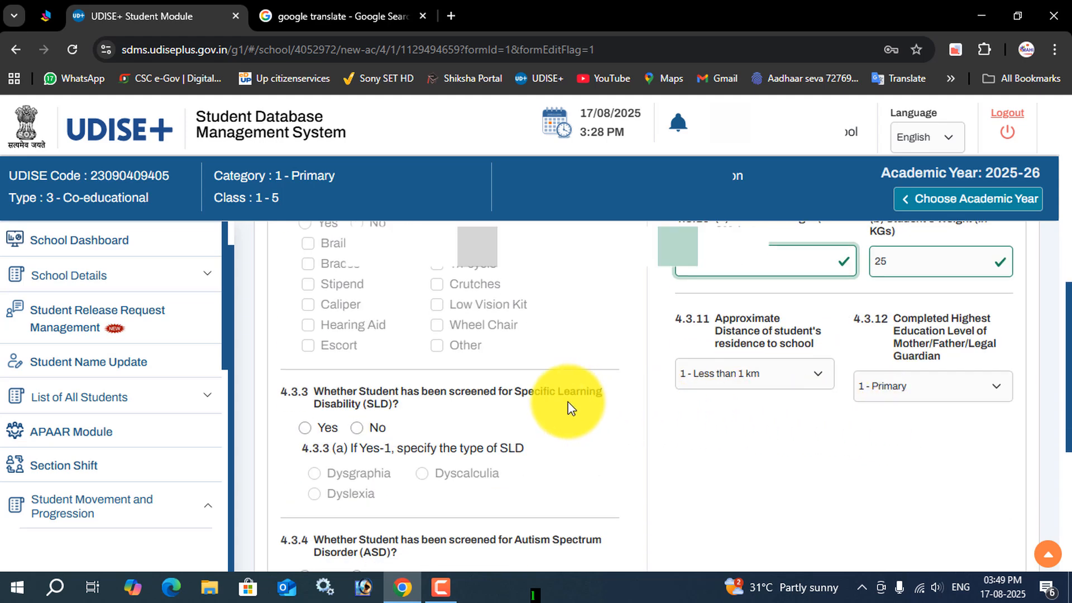
scroll(352, 358, up, 3)
scroll(351, 370, up, 3)
scroll(354, 370, down, 3)
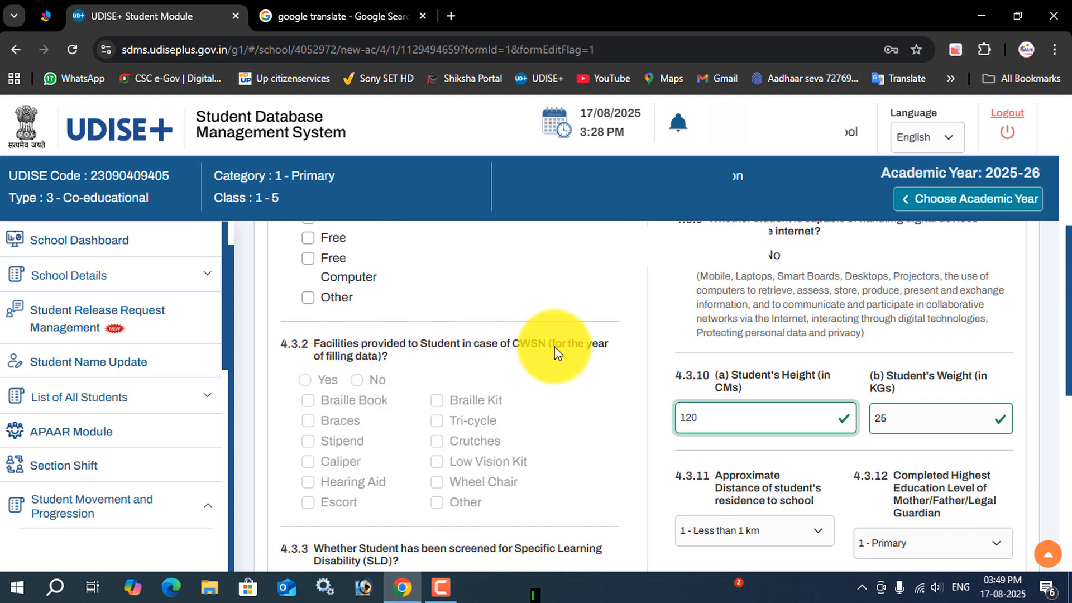
scroll(491, 366, down, 3)
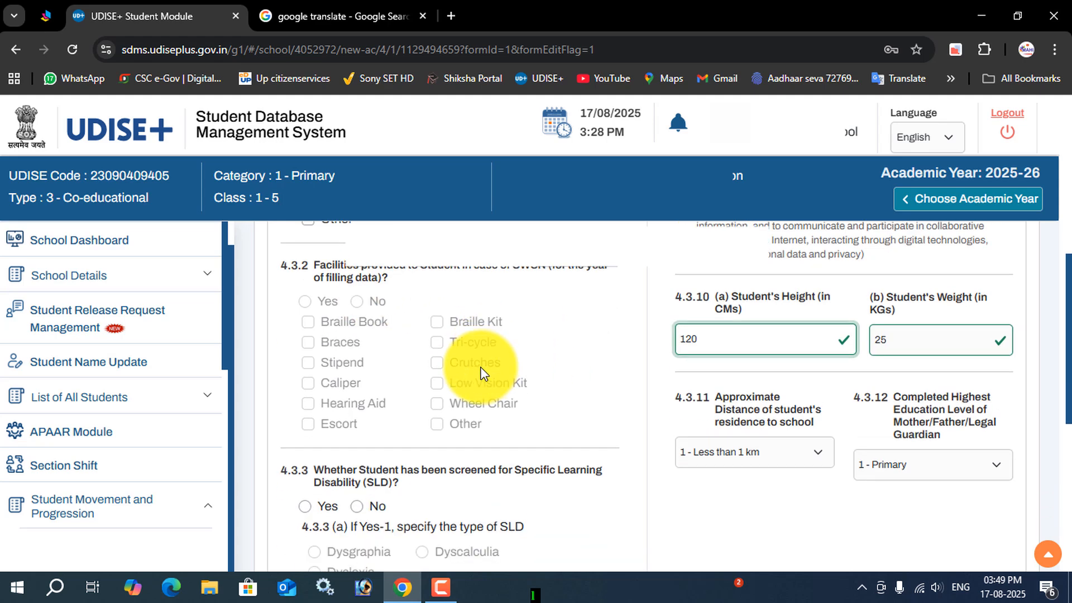
scroll(447, 380, down, 2)
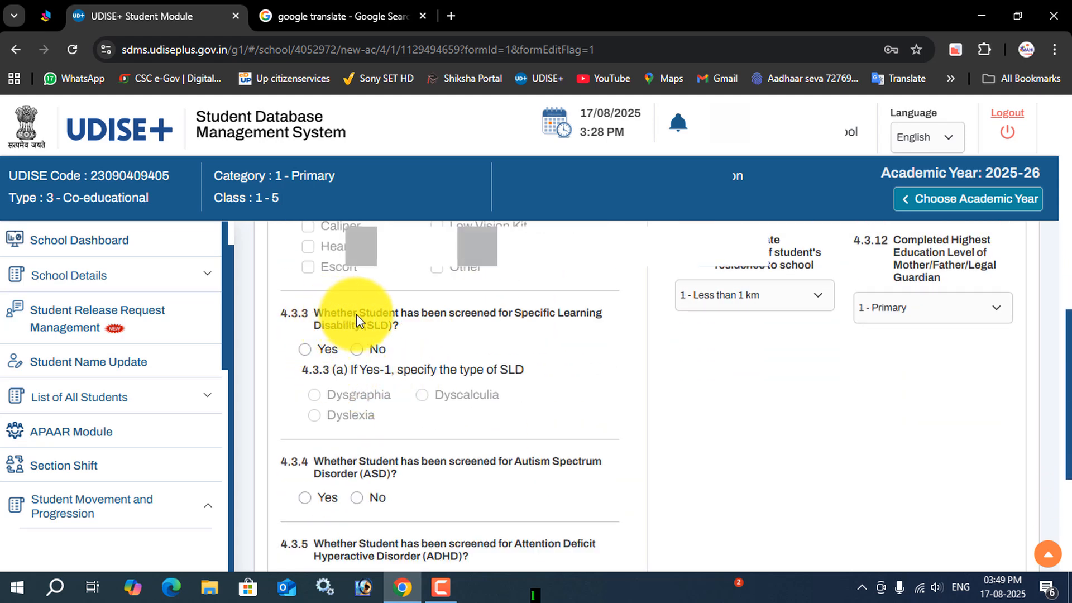
scroll(492, 357, down, 1)
scroll(516, 372, up, 1)
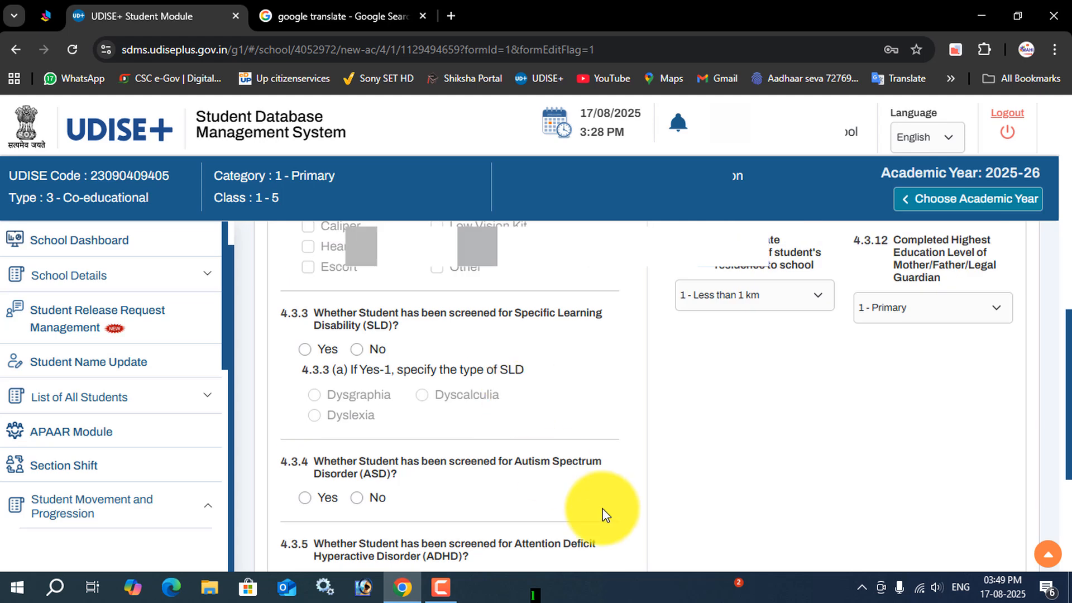
click(441, 588)
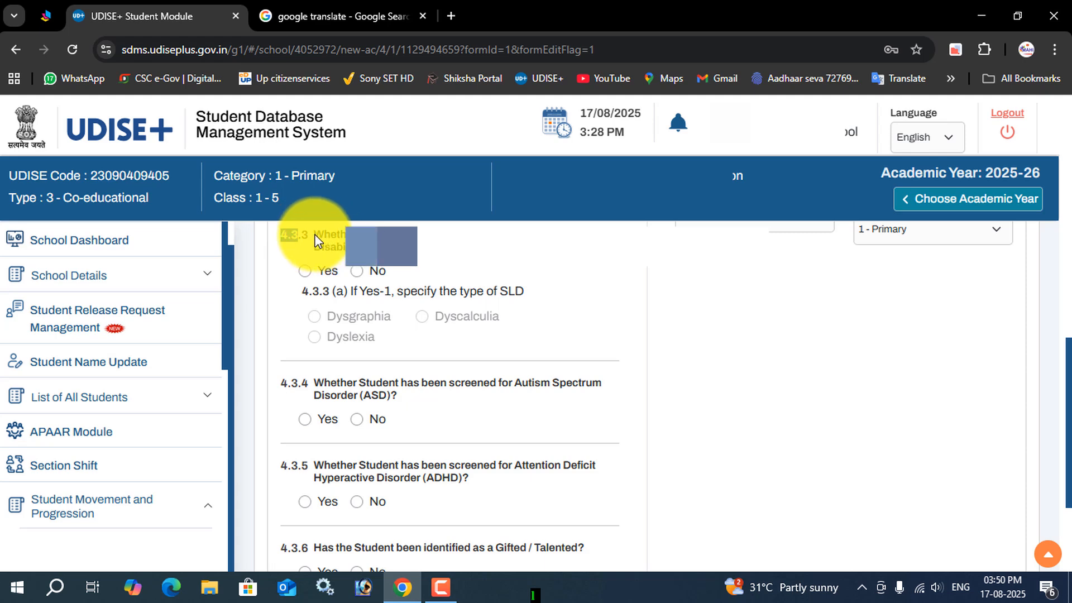
Step: Answer No to the Specific Learning Disability (4.3.3) and Autism Spectrum Disorder (4.3.4) screening questions
drag(317, 233, 571, 238)
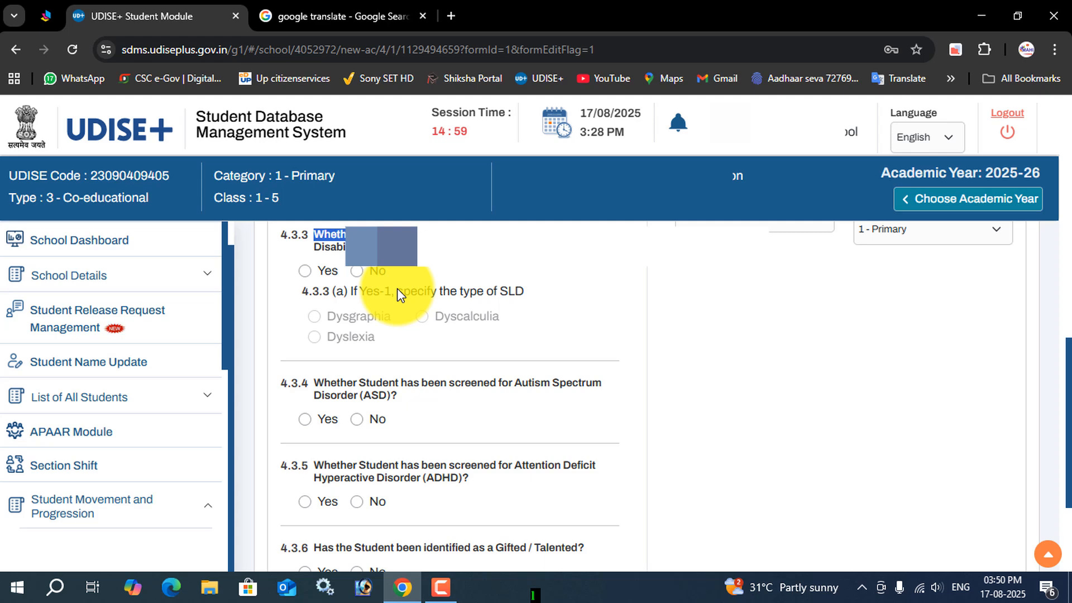
click(357, 272)
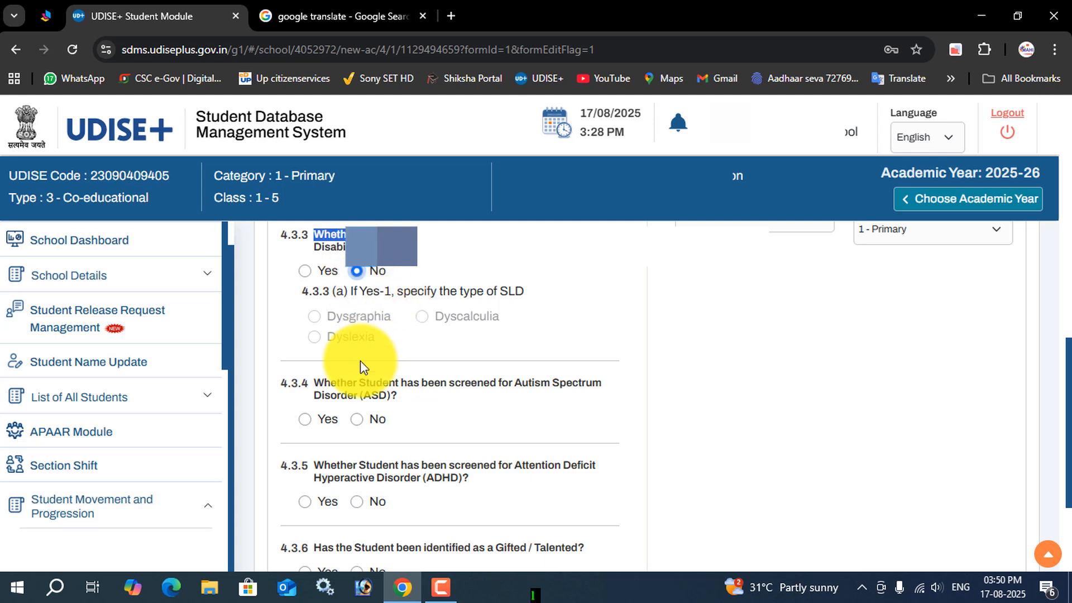
double_click(304, 387)
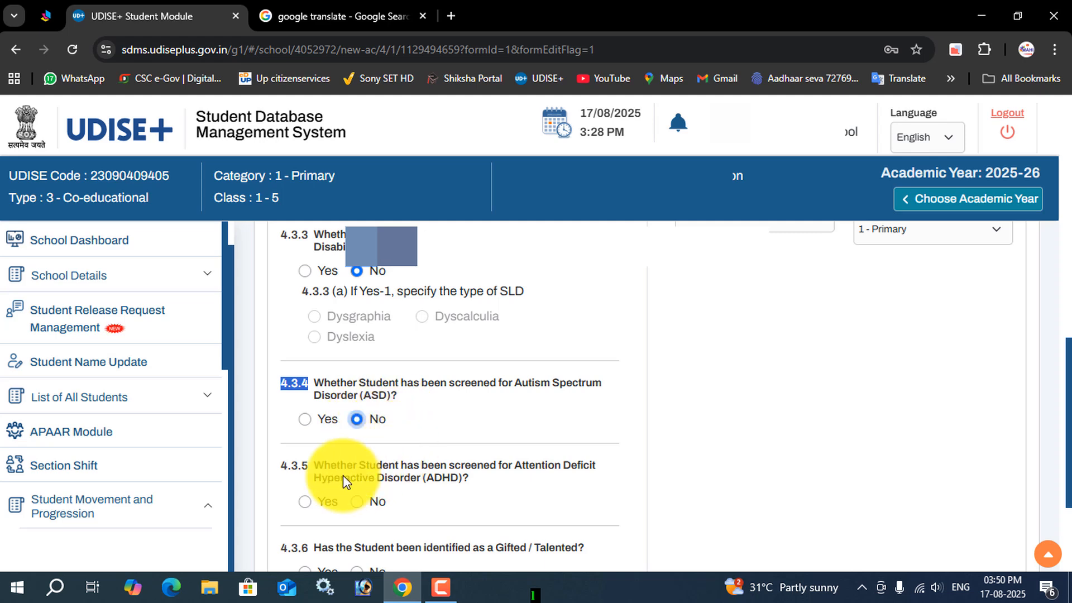
Step: Answer No to the ADHD screening question (4.3.5) and the Gifted/Talented question (4.3.6)
drag(298, 463, 323, 465)
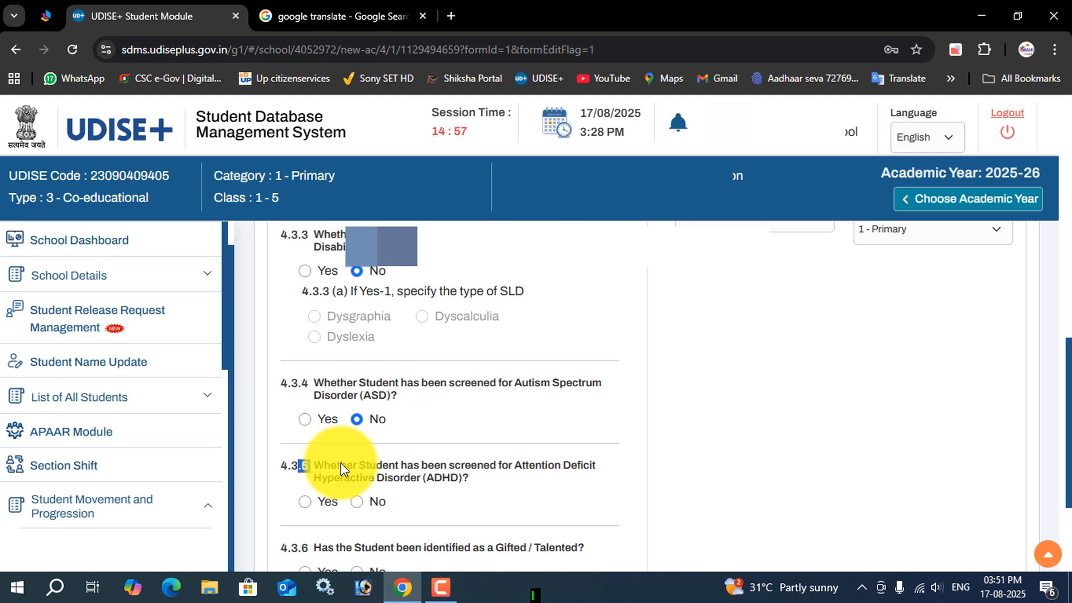
click(356, 501)
drag(435, 481, 460, 482)
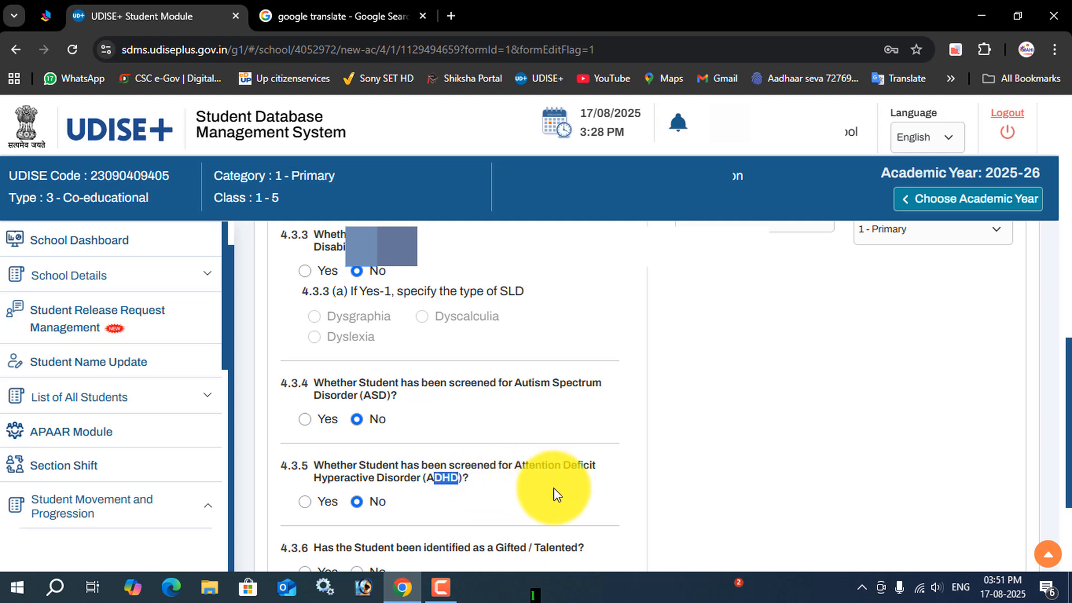
scroll(536, 480, down, 3)
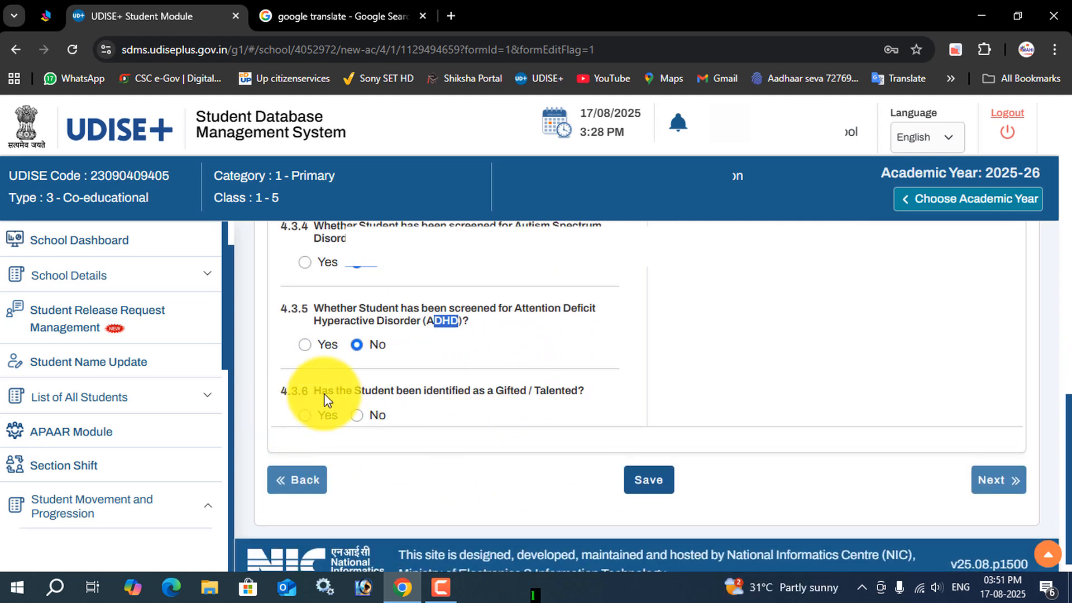
click(358, 418)
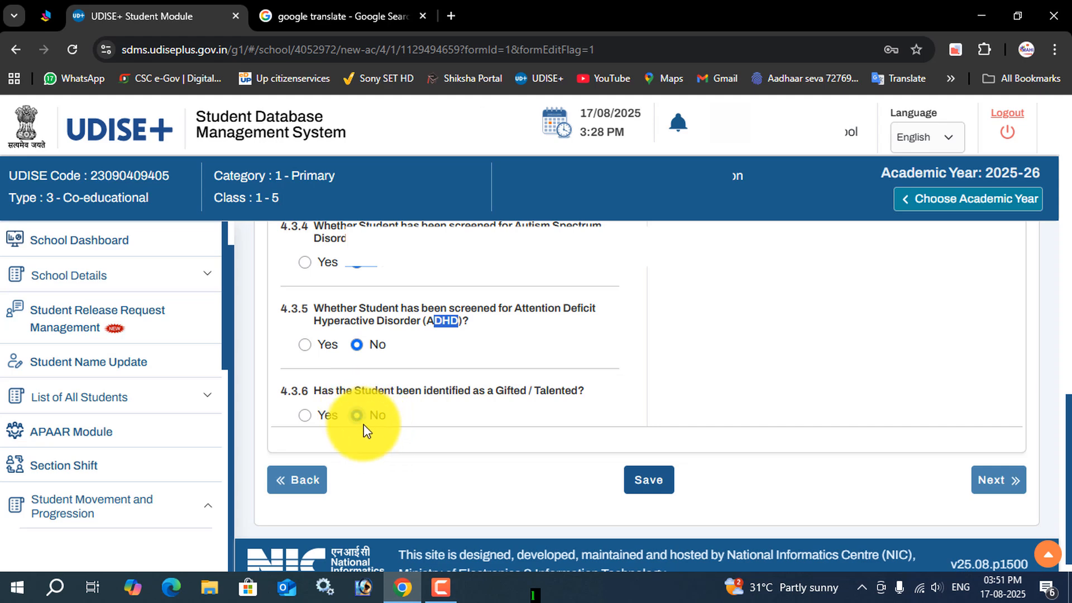
click(489, 433)
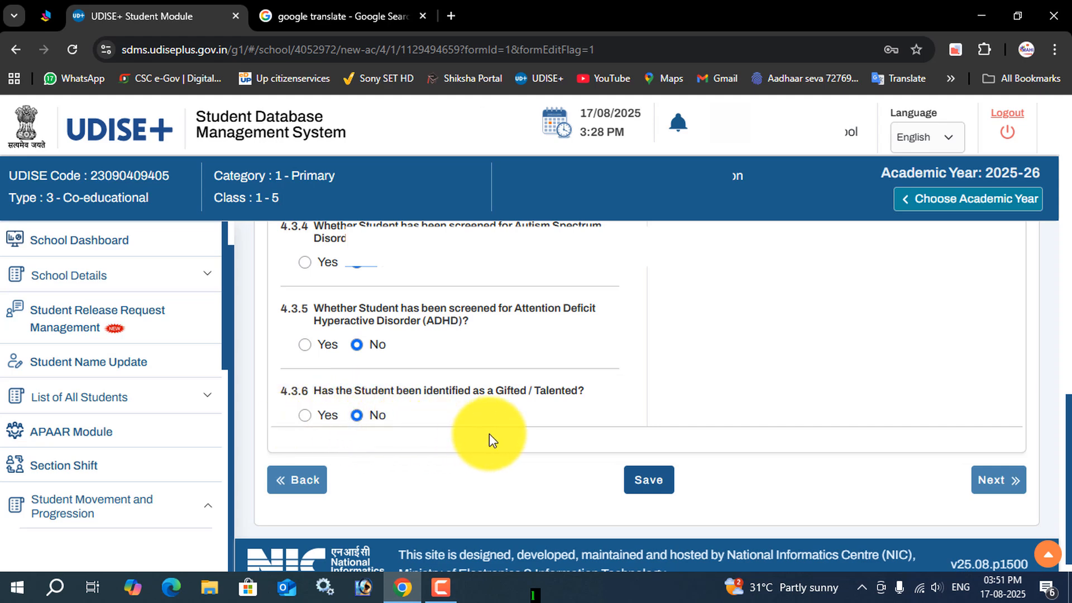
scroll(625, 396, up, 10)
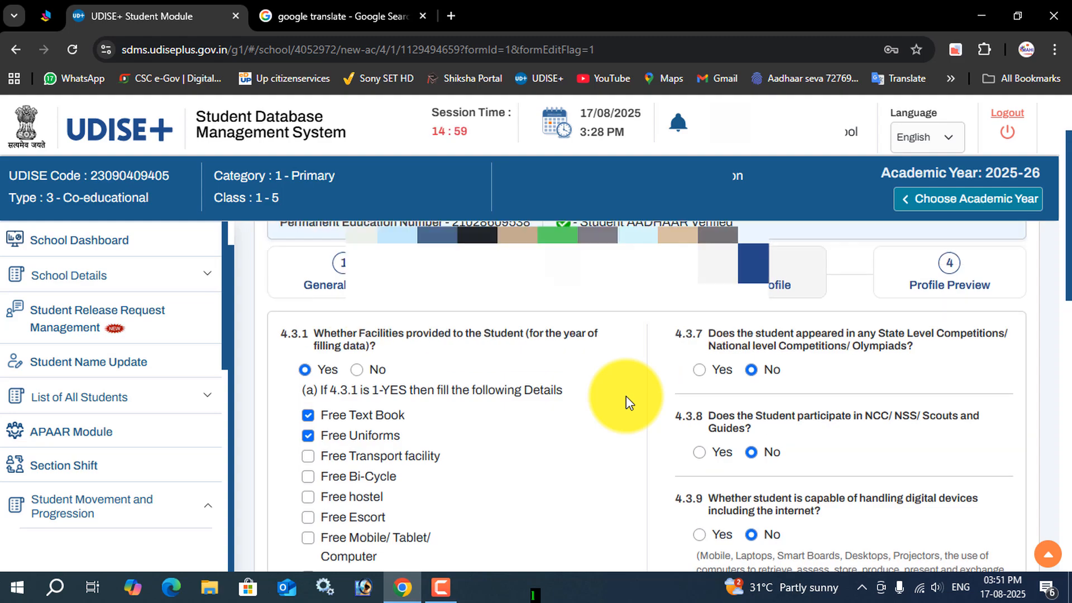
Step: Save the student's Facility Profile and continue to the Profile Preview
scroll(625, 397, down, 10)
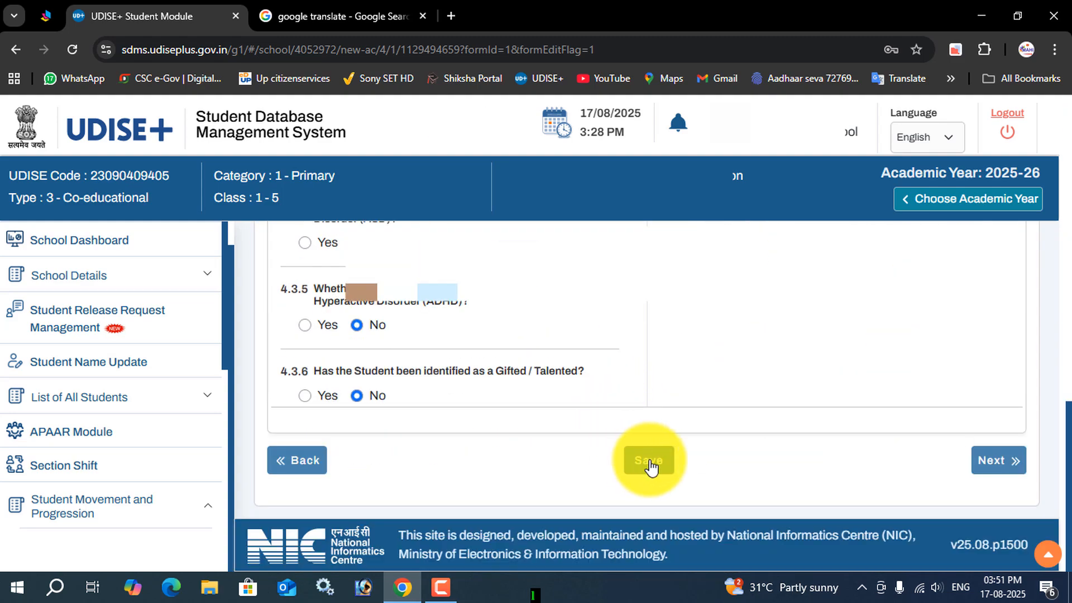
click(649, 465)
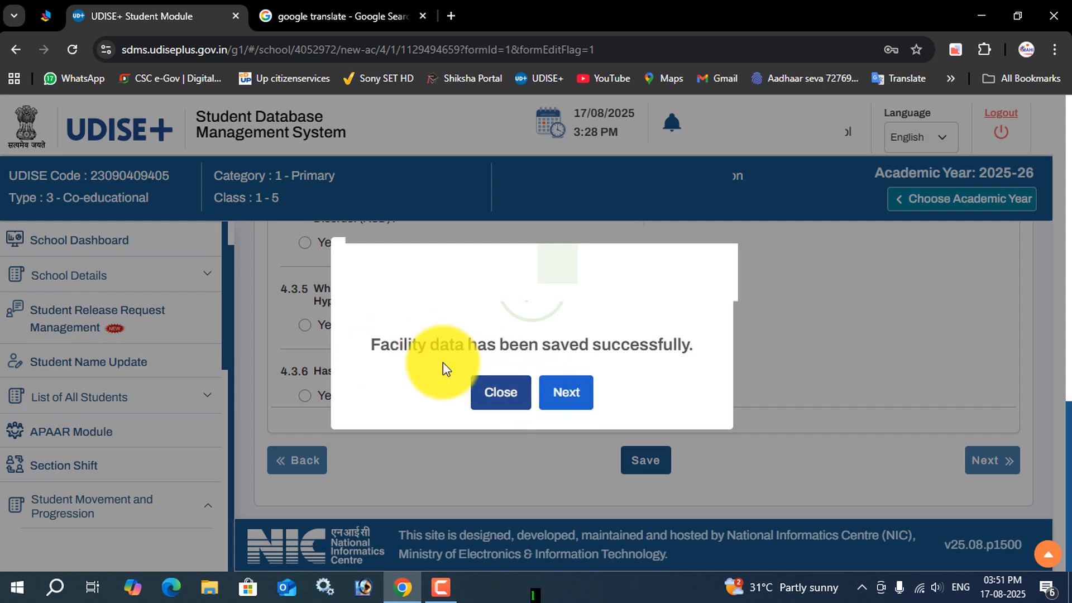
click(574, 401)
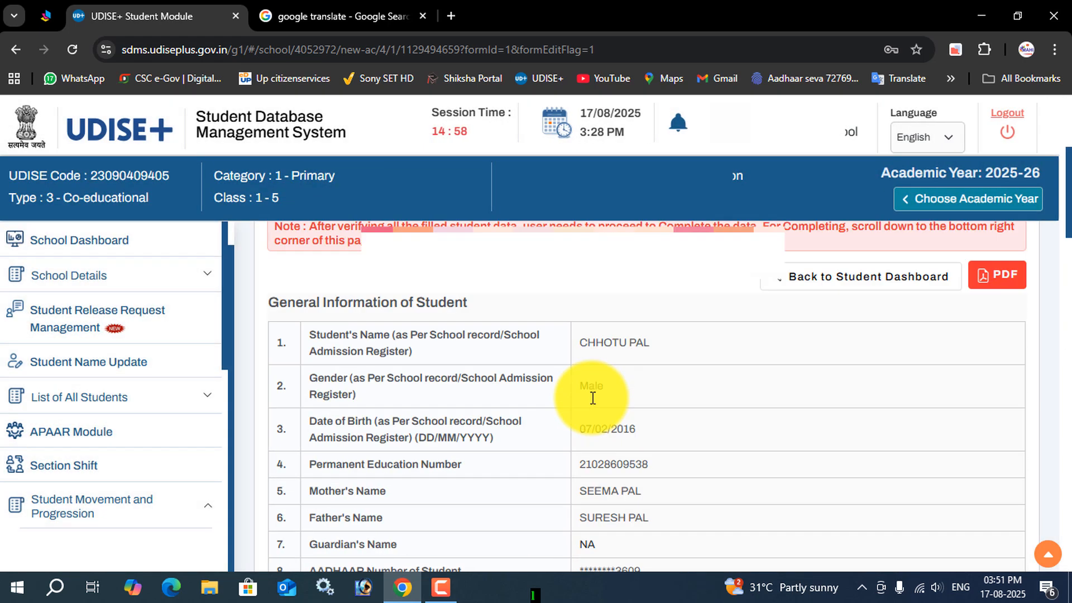
Step: Review the General, Enrolment and Facility information of the student in the Profile Preview
scroll(631, 413, down, 3)
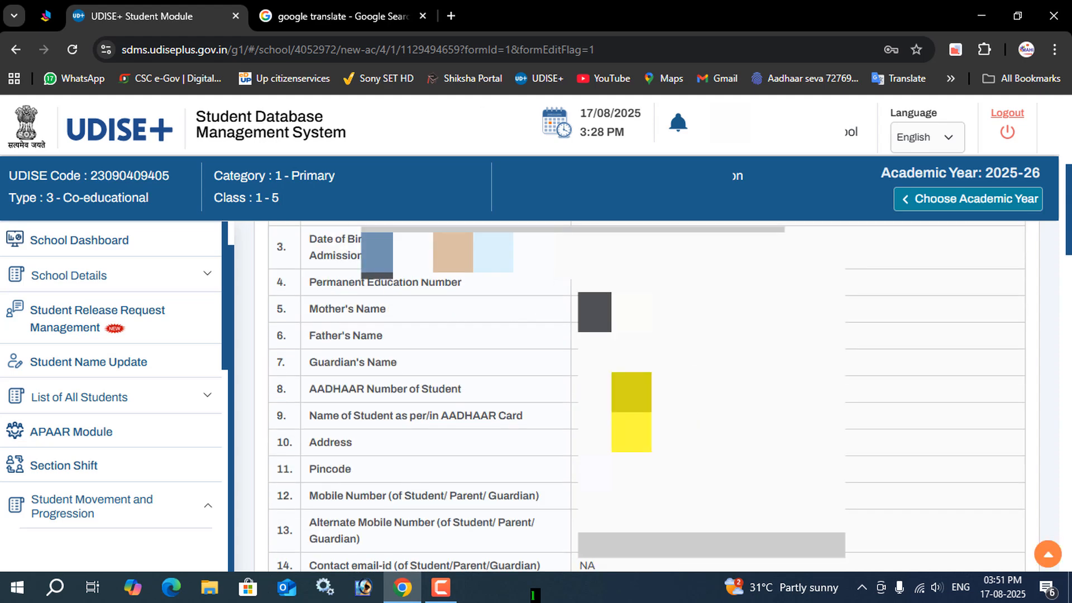
scroll(631, 413, up, 1)
scroll(631, 413, down, 1)
scroll(631, 413, up, 5)
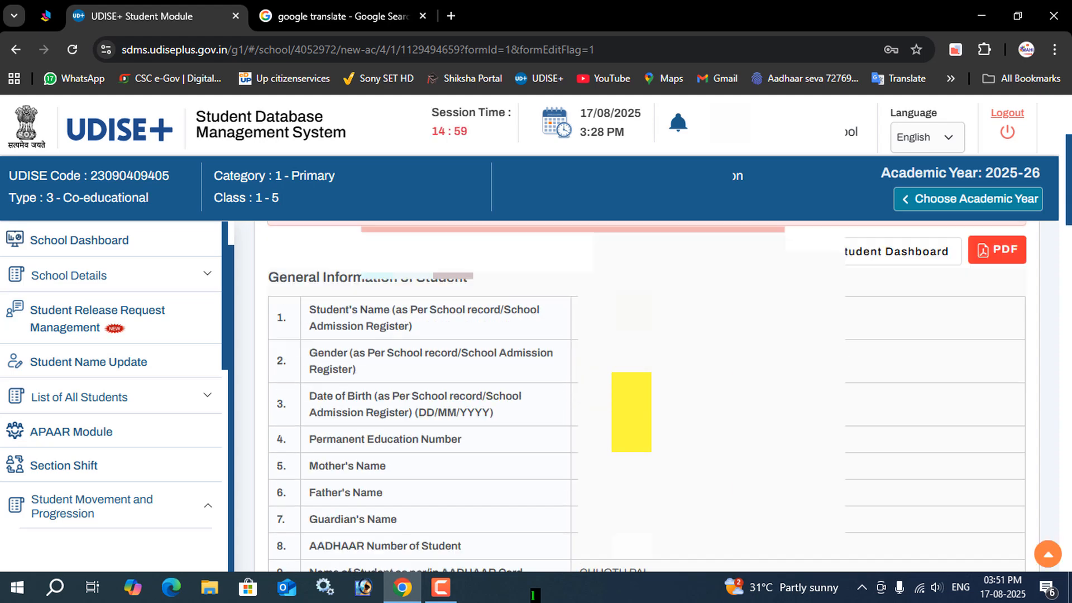
scroll(631, 413, down, 10)
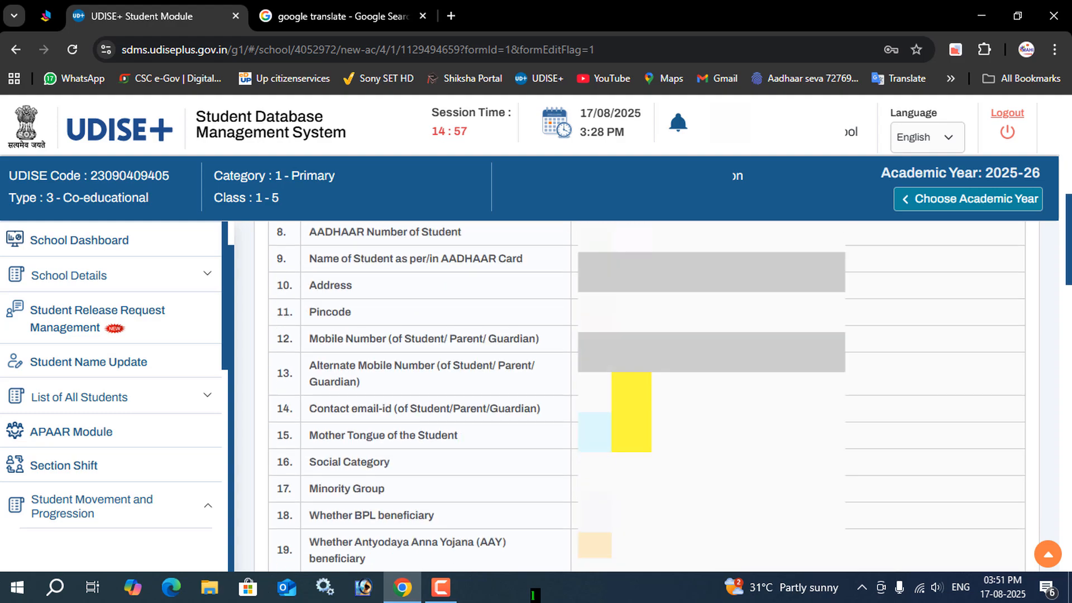
scroll(670, 397, down, 12)
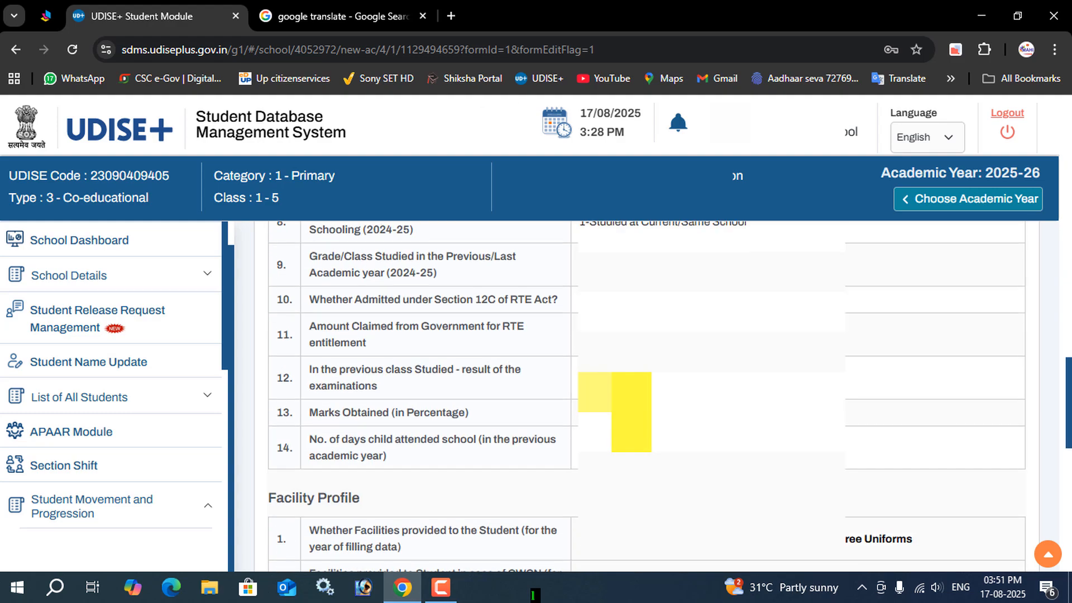
scroll(631, 391, down, 8)
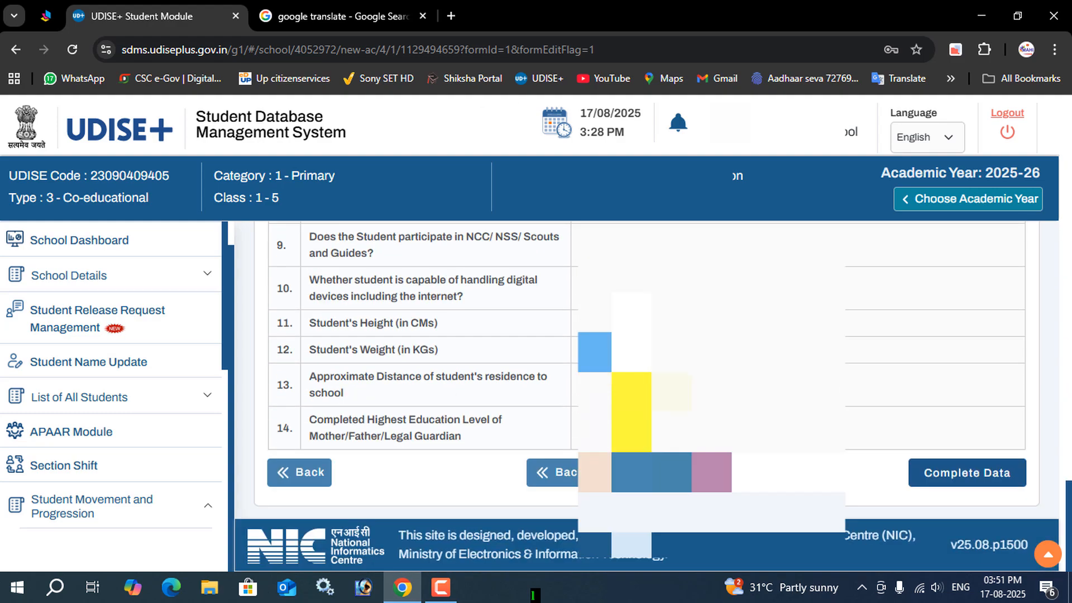
Step: Request completion of the student's data from the Profile Preview, but close the confirmation without accepting it
click(1005, 479)
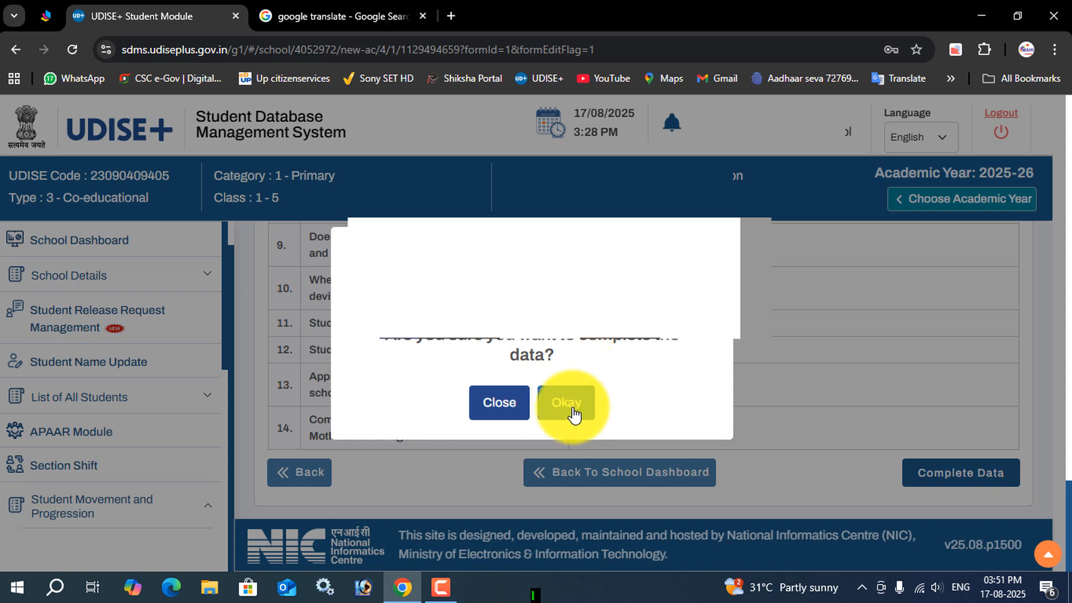
click(501, 404)
scroll(826, 407, up, 15)
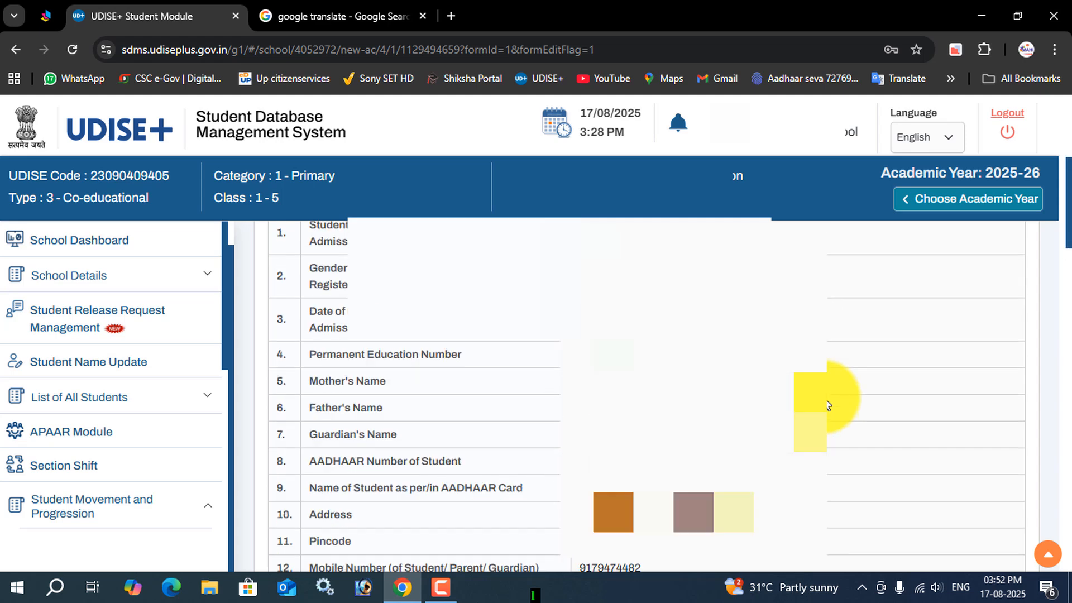
scroll(829, 406, up, 5)
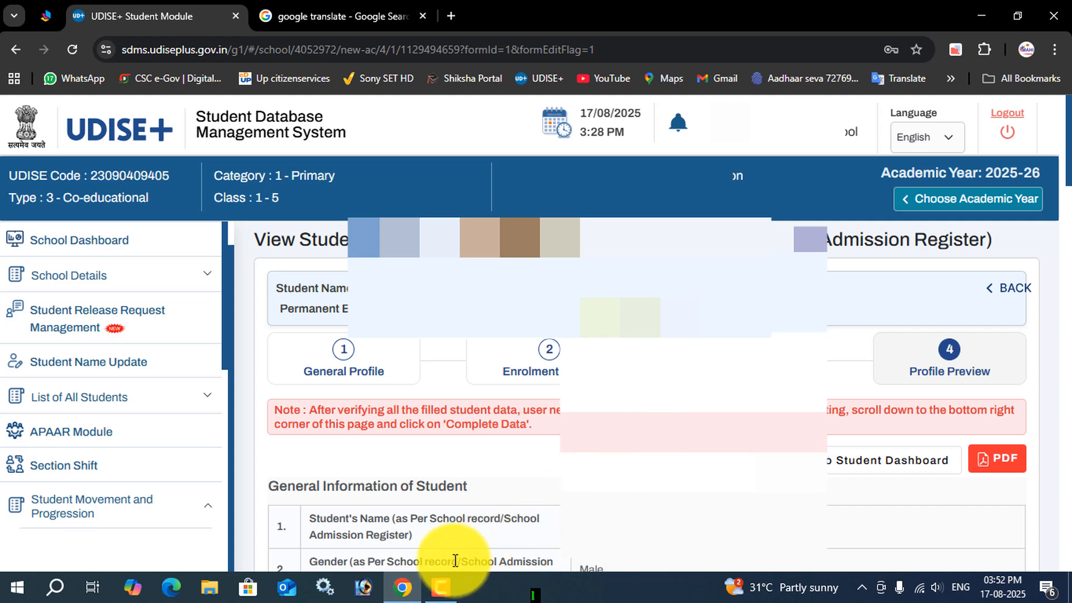
mouse_move(454, 578)
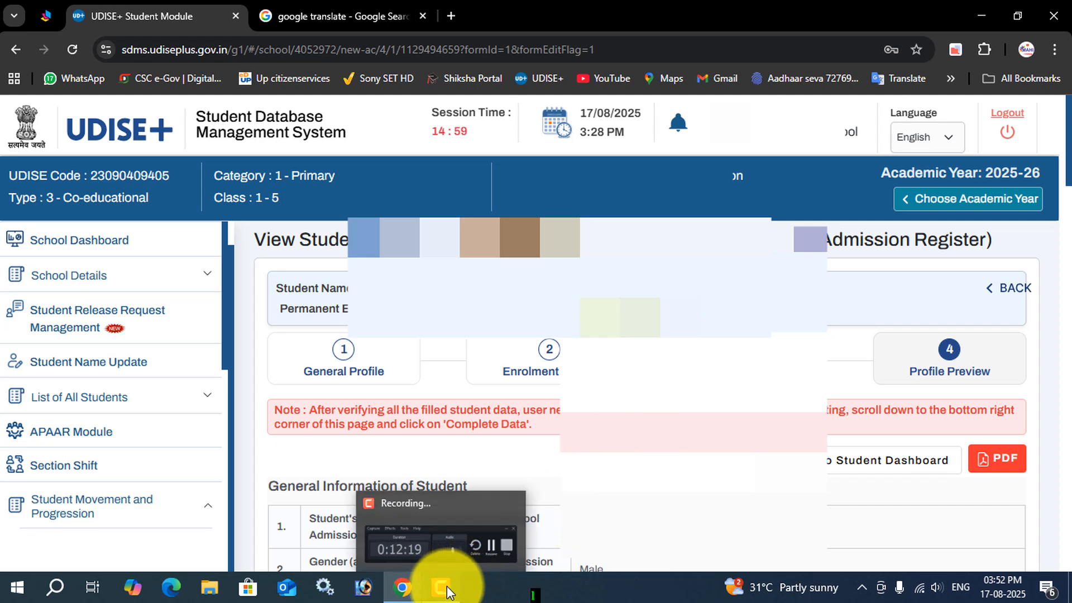
click(448, 590)
click(997, 514)
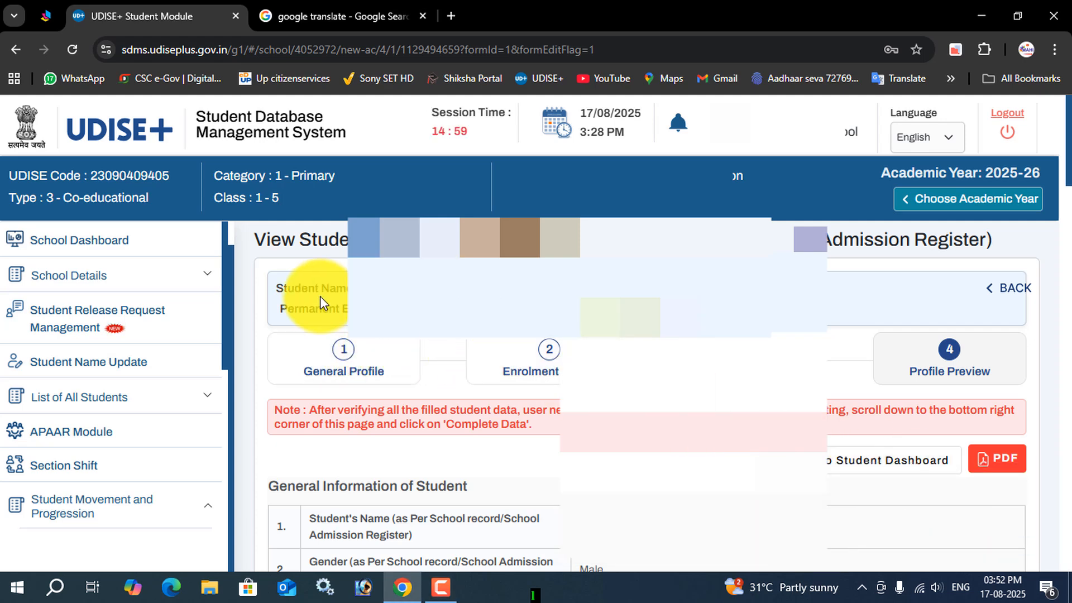
drag(264, 231, 747, 314)
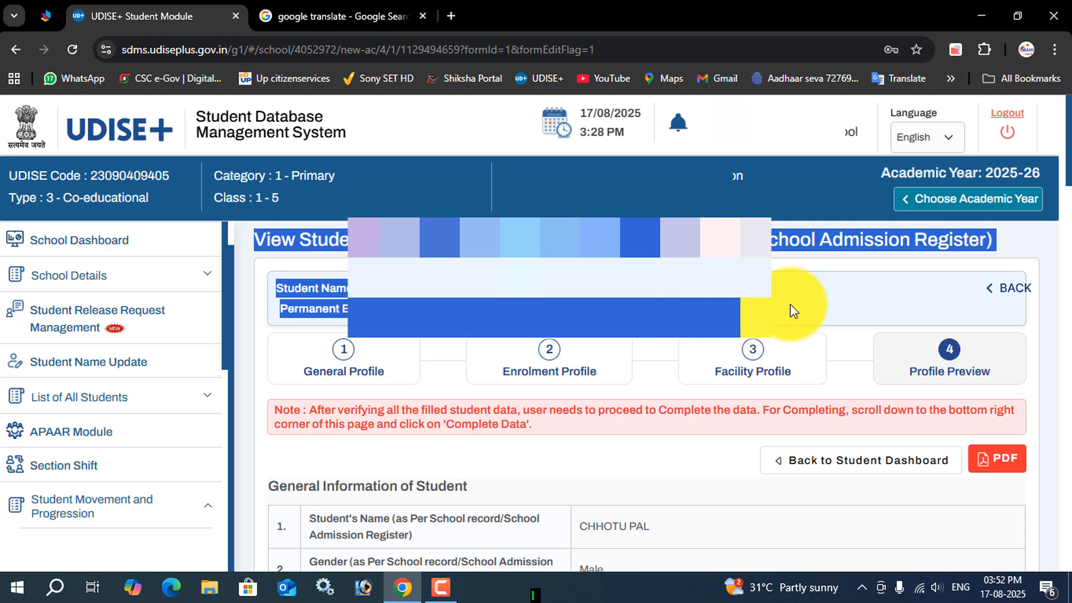
click(726, 311)
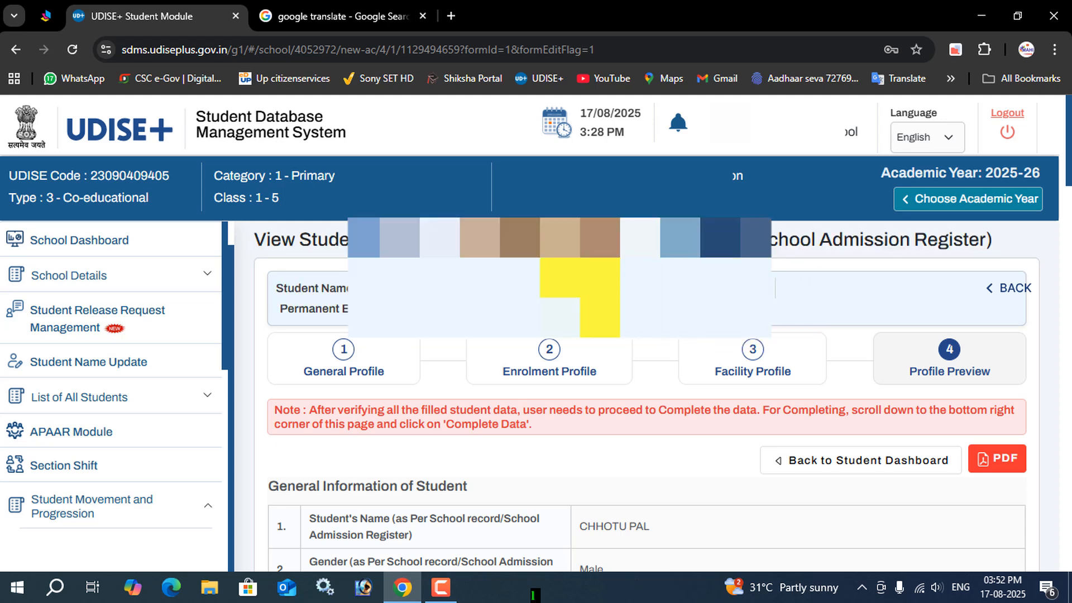
Step: Open the list of Active Students for 2025-26
click(78, 242)
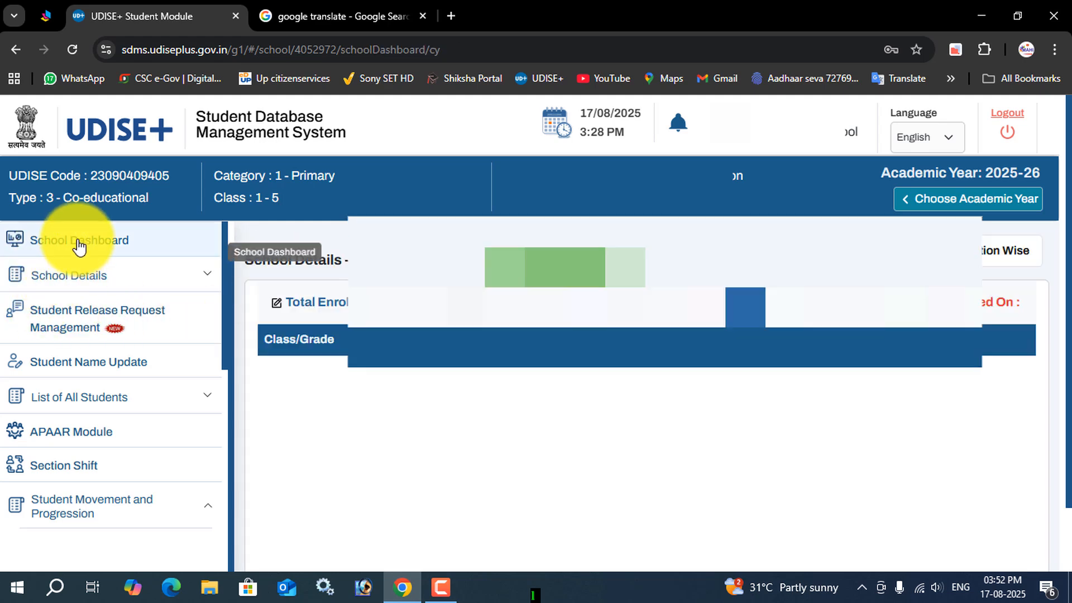
click(80, 361)
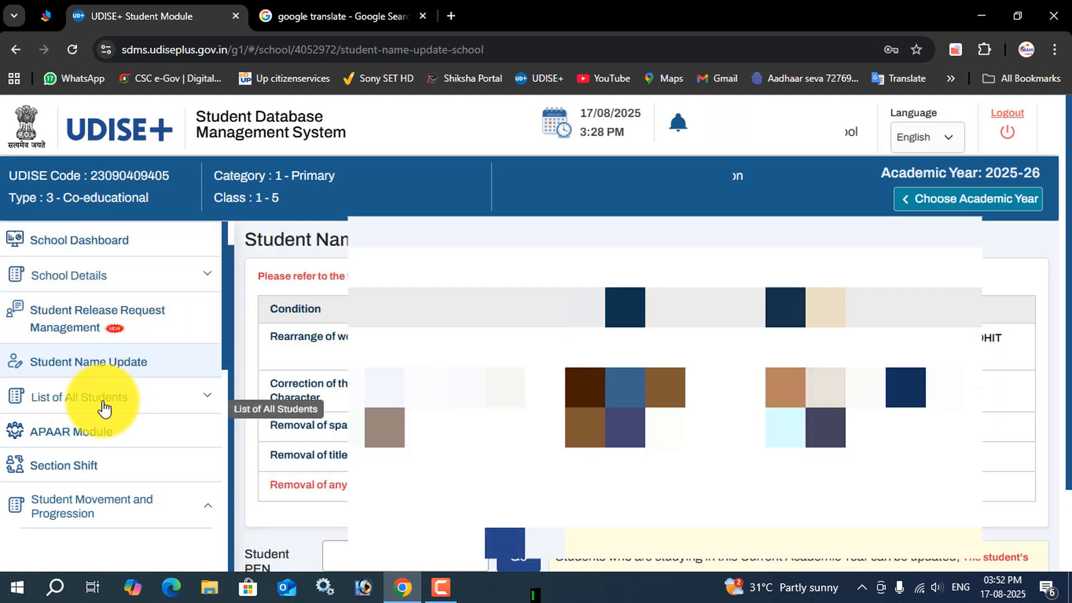
click(103, 403)
click(84, 431)
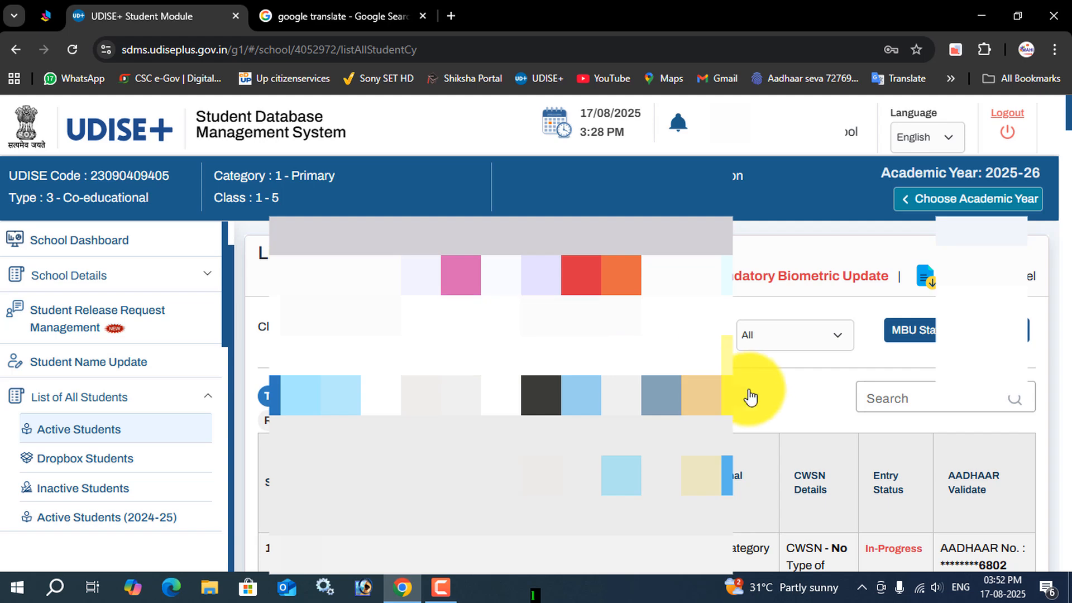
Step: Start the MBU re-validation for the first student in the Active Students list and read the AADHAAR details confirmation
scroll(755, 391, down, 8)
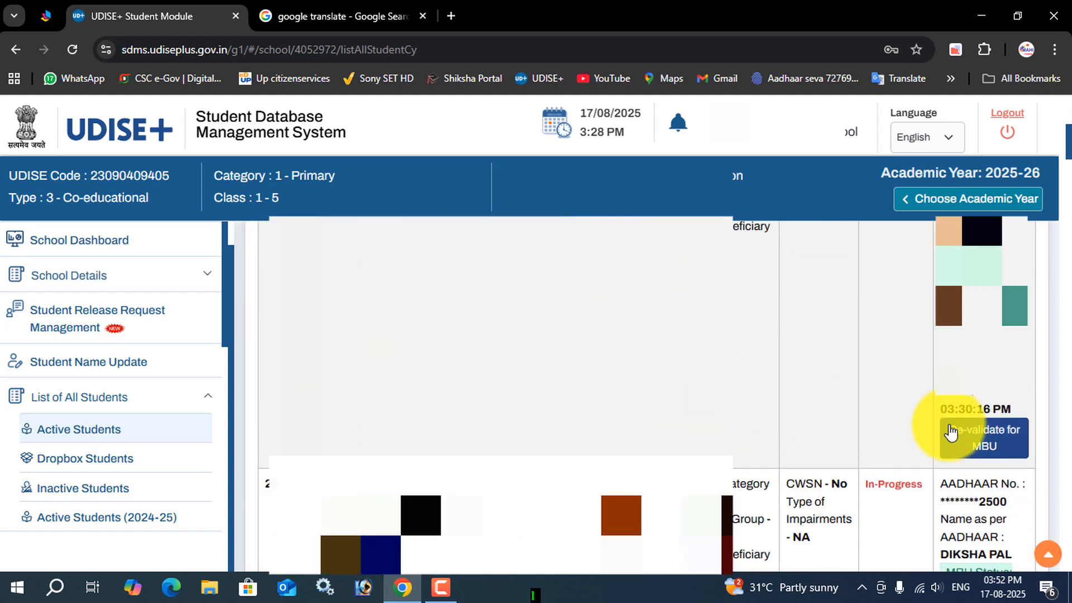
click(1004, 448)
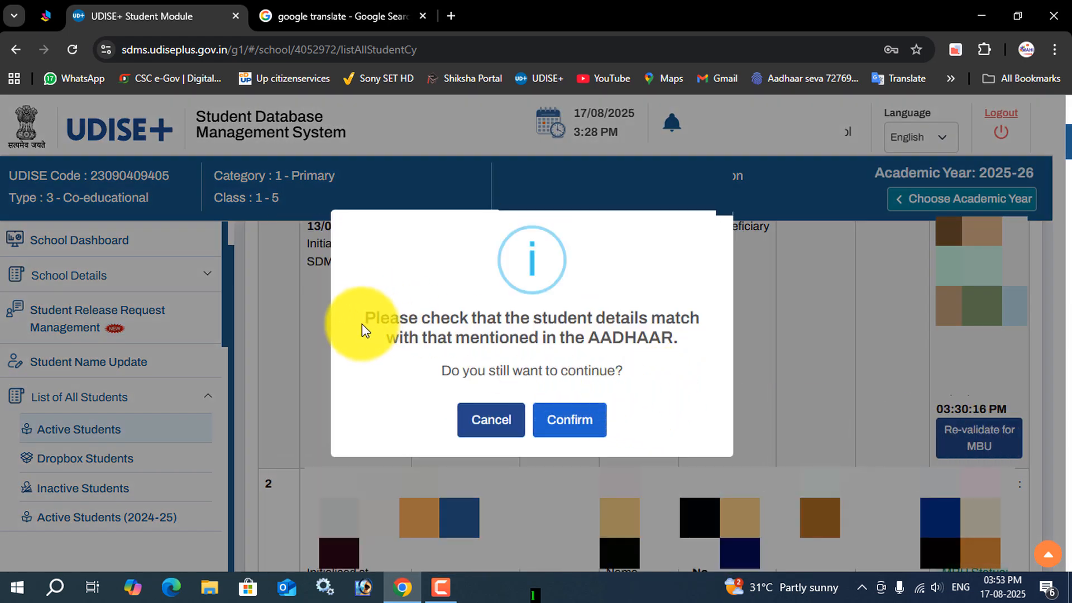
drag(369, 323, 654, 391)
click(652, 390)
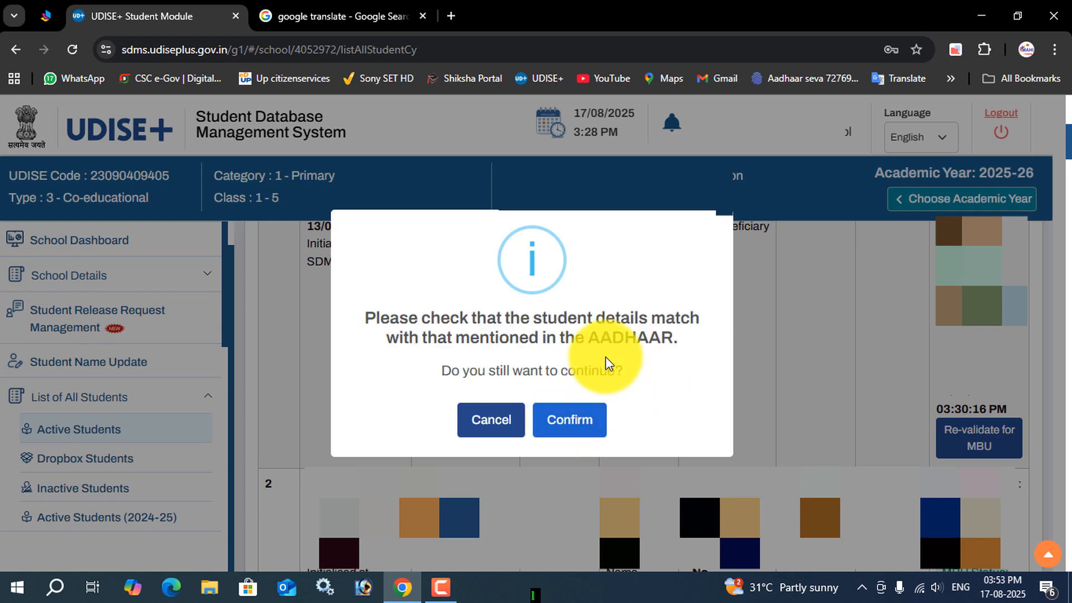